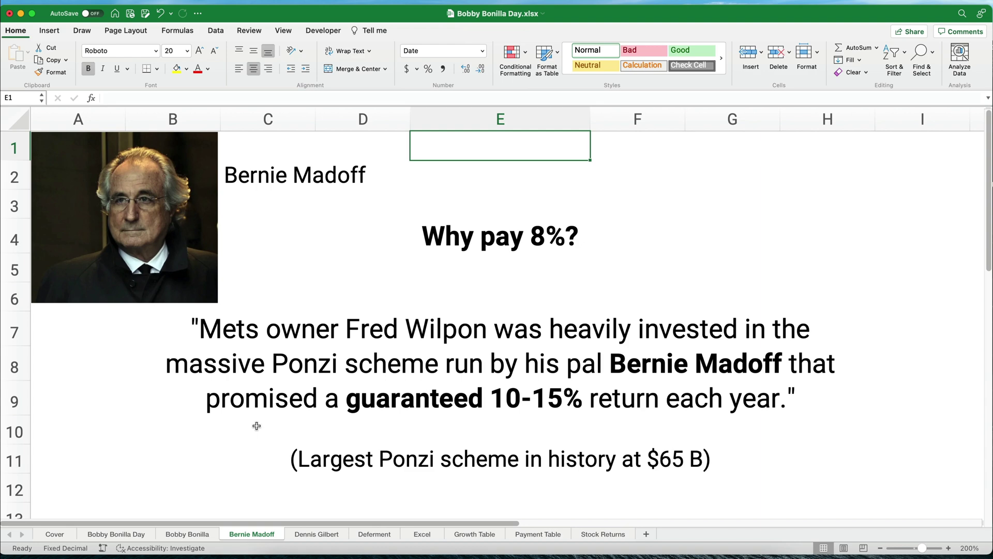
pyautogui.hscroll(1, 257, 426)
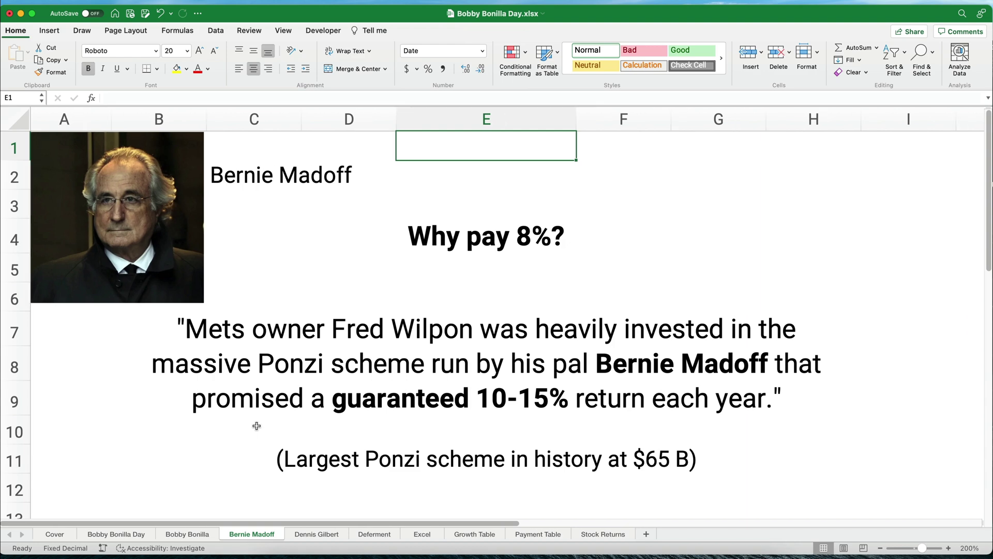
pyautogui.click(321, 535)
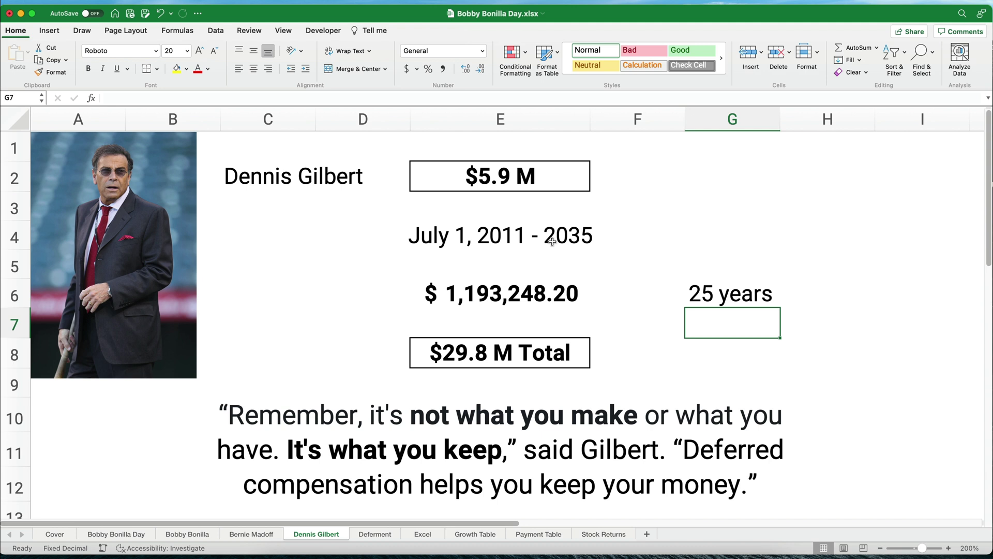
pyautogui.click(484, 290)
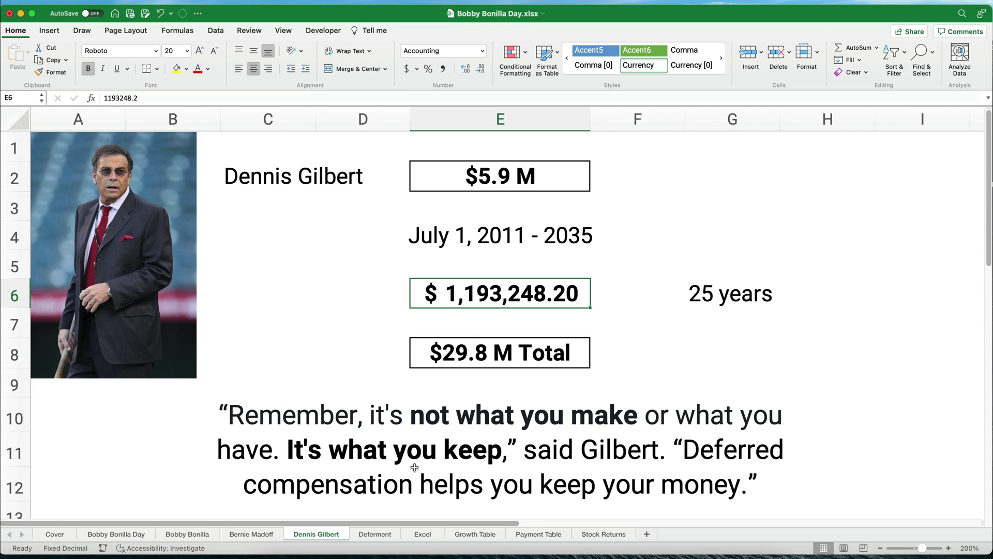
# Examine the deferred salary growth chart and the 2011–2035 July 1 payment schedule on the Deferment sheet
pyautogui.click(387, 533)
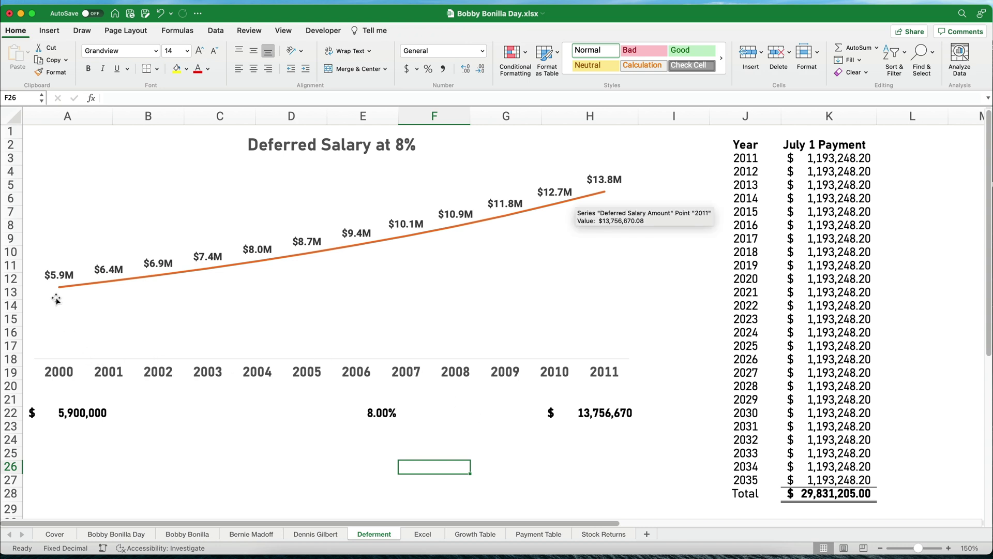
pyautogui.moveTo(61, 293)
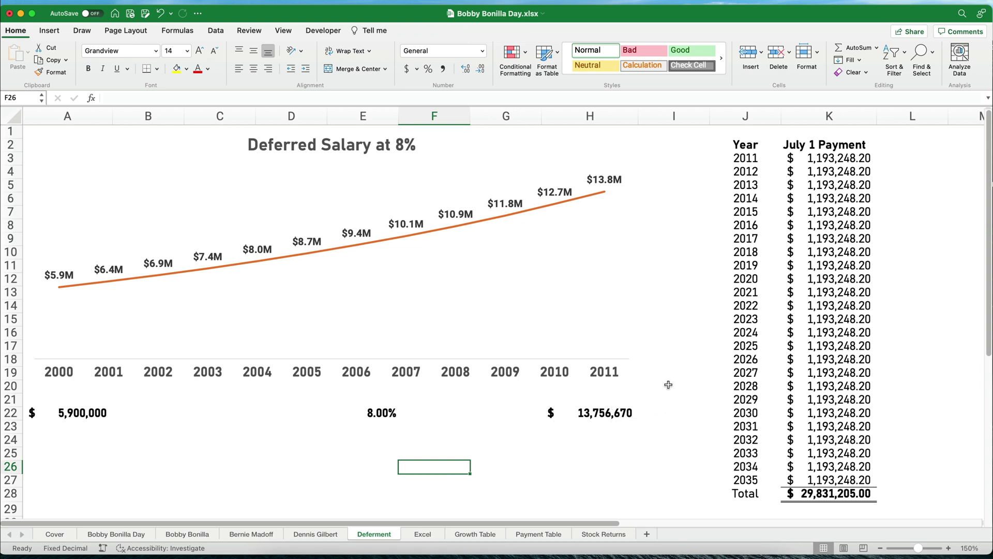
pyautogui.click(833, 160)
pyautogui.moveTo(833, 160); pyautogui.dragTo(833, 475)
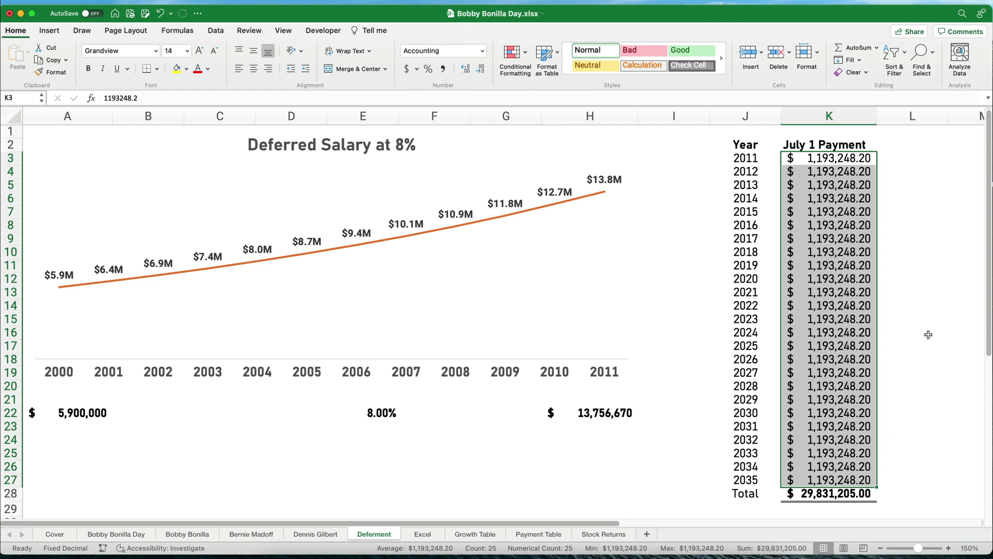
pyautogui.moveTo(741, 291); pyautogui.dragTo(838, 293)
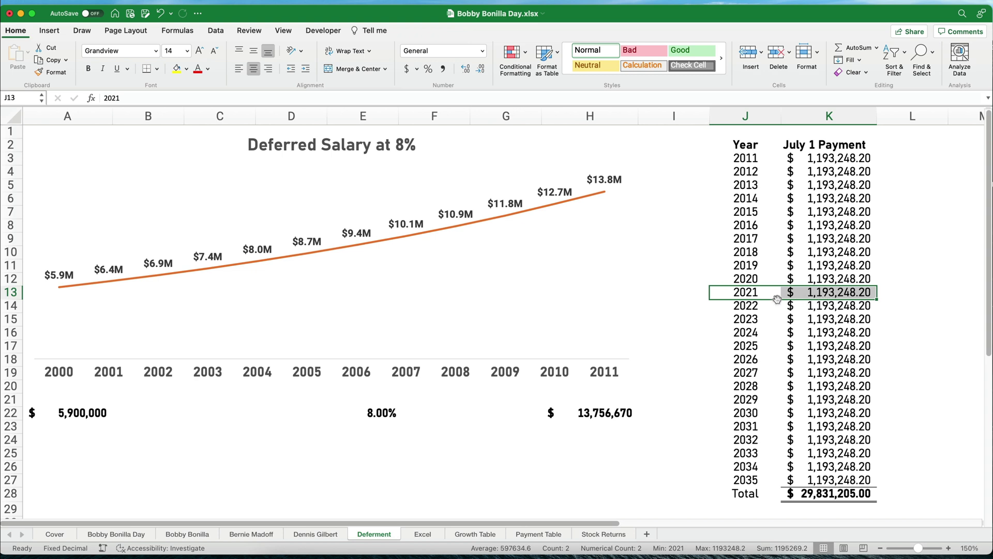
pyautogui.moveTo(810, 305); pyautogui.dragTo(817, 476)
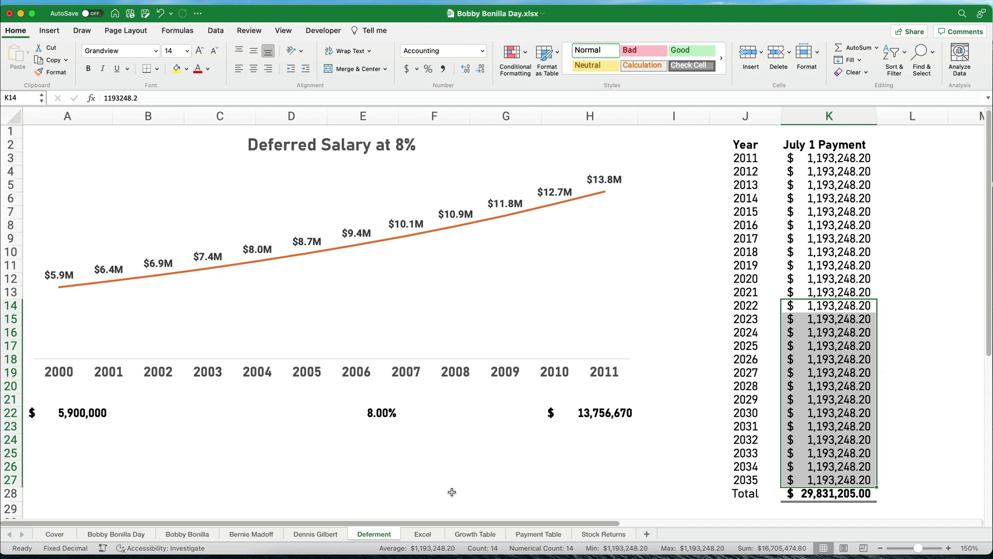
# Clear the Growth Stage values in B5:B11 on the Excel sheet
pyautogui.click(423, 534)
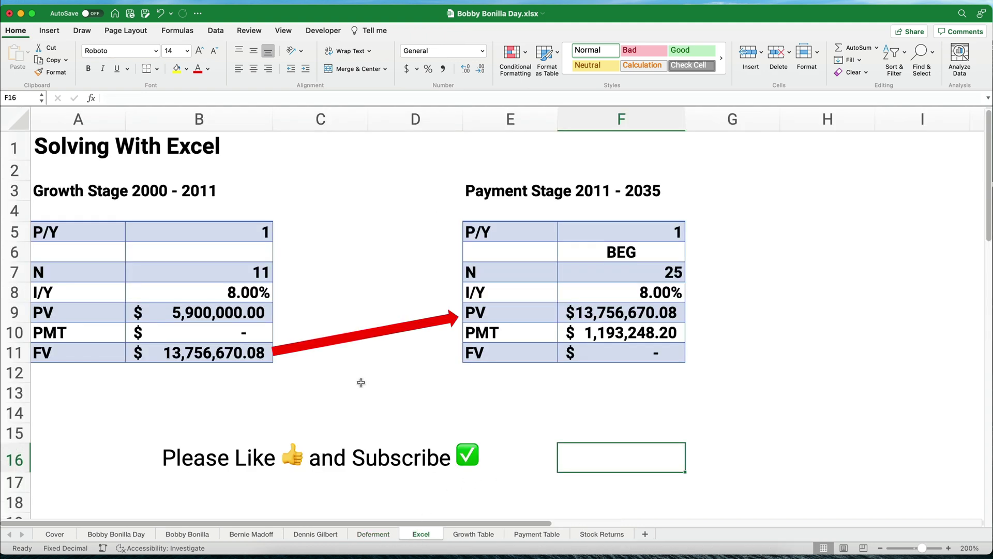
pyautogui.moveTo(242, 231); pyautogui.dragTo(237, 348)
pyautogui.press('Delete')
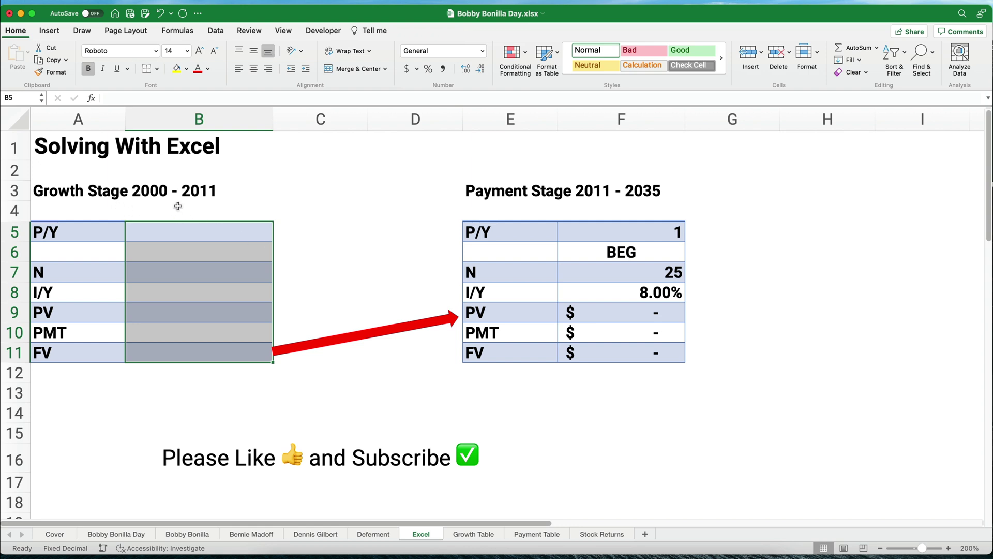
# Fill in the Growth Stage table with P/Y 1, N 11 and I/Y 8%
pyautogui.click(213, 231)
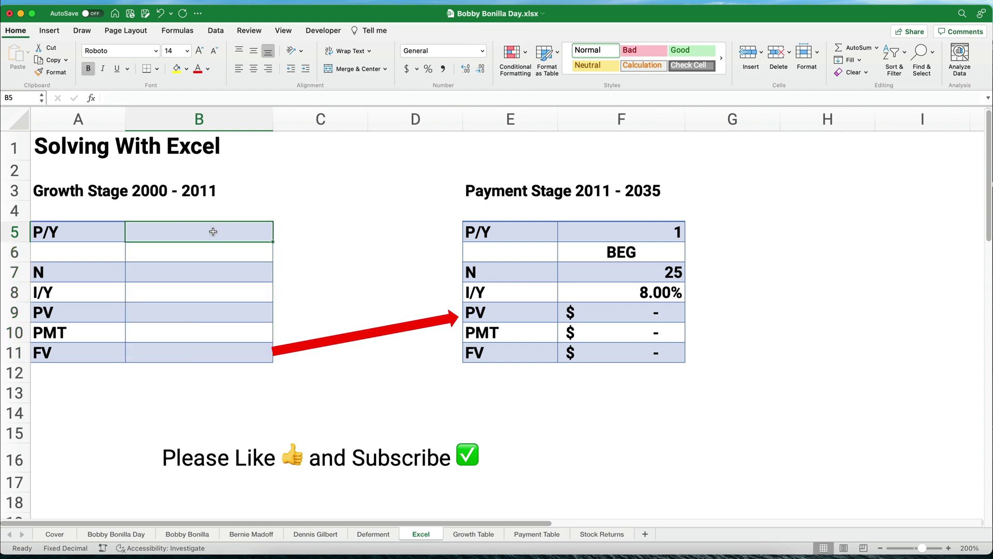
pyautogui.write('1')
pyautogui.press('Return')
pyautogui.press('Return')
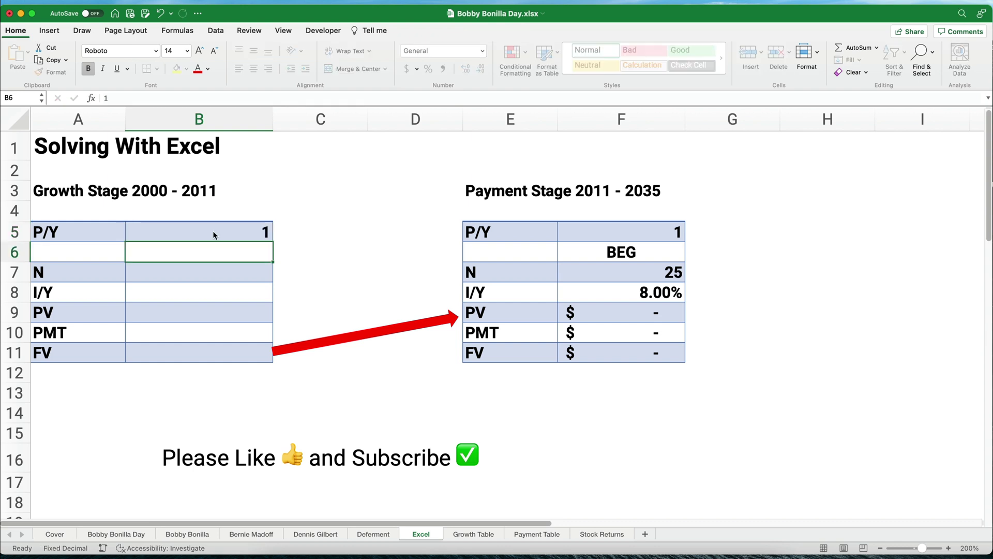
pyautogui.write('11')
pyautogui.press('Return')
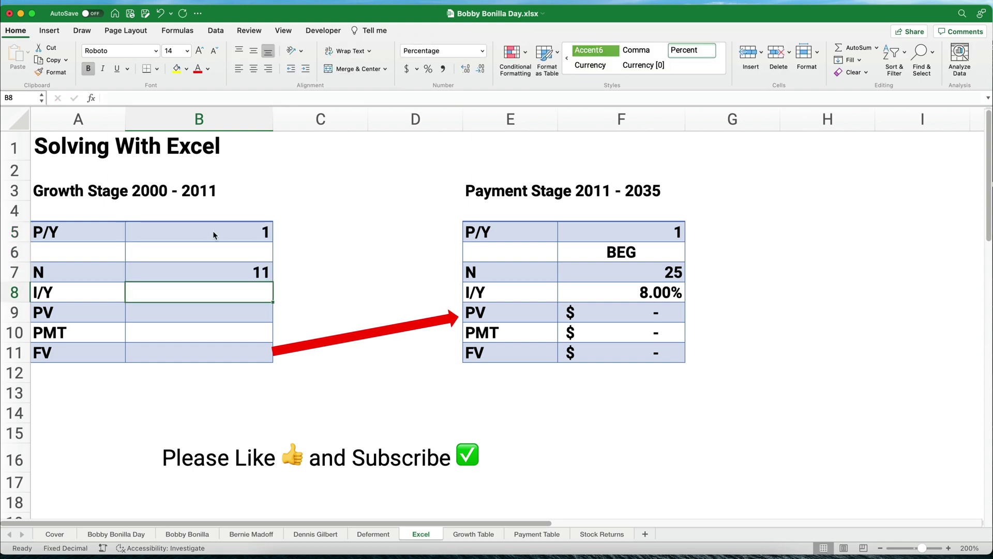
pyautogui.write('8')
pyautogui.press('Return')
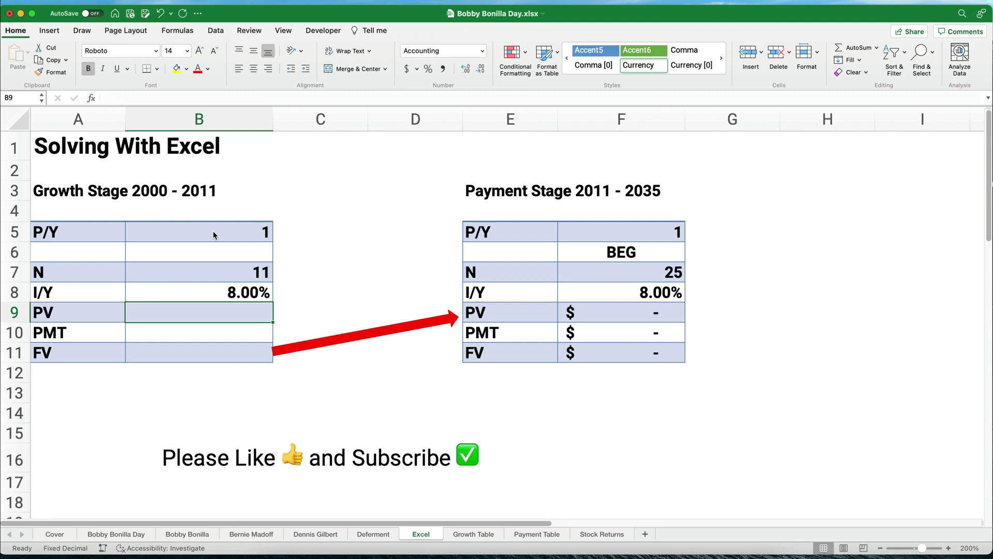
# Set the Growth Stage PV to 5,900,000 and PMT to 0
pyautogui.write('5,900,00')
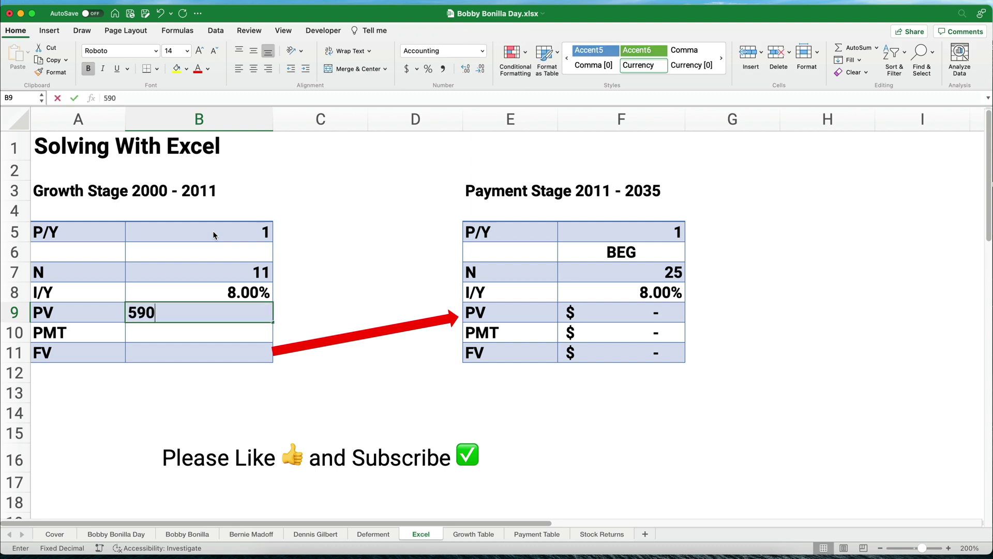
pyautogui.write('0000')
pyautogui.press('Return')
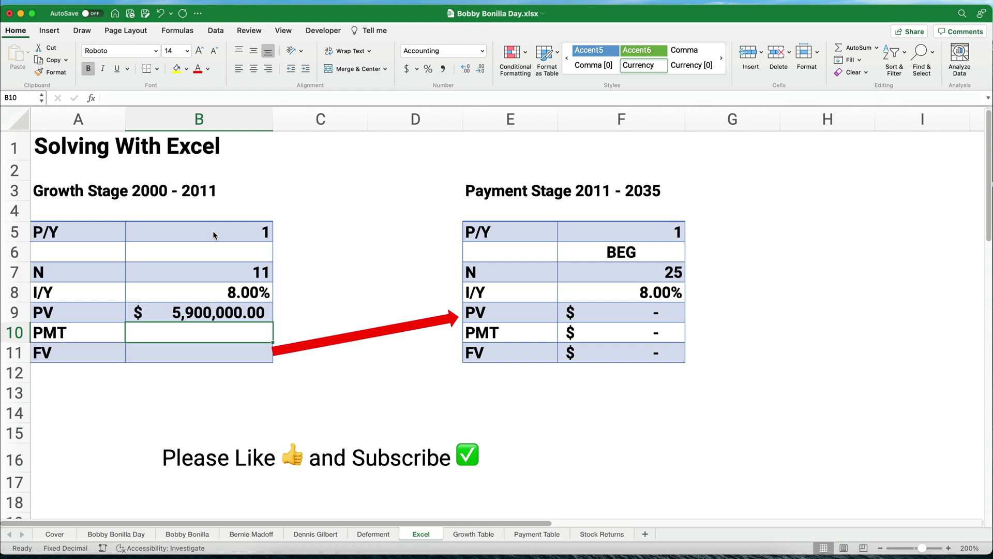
pyautogui.write('0')
pyautogui.press('Return')
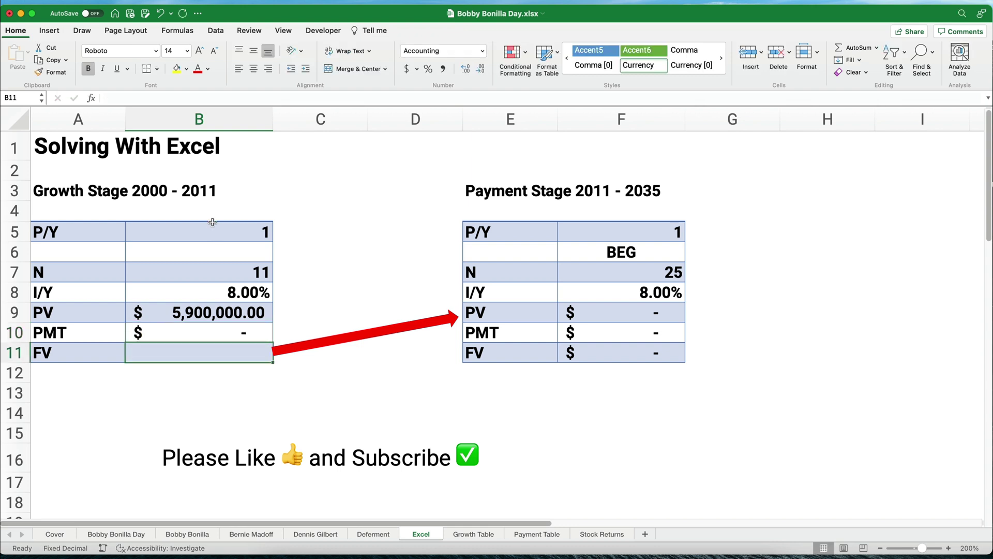
# Insert the FV function in B11 with Rate B8, Nper B7 and Pmt B10
pyautogui.click(90, 98)
pyautogui.doubleClick(861, 196)
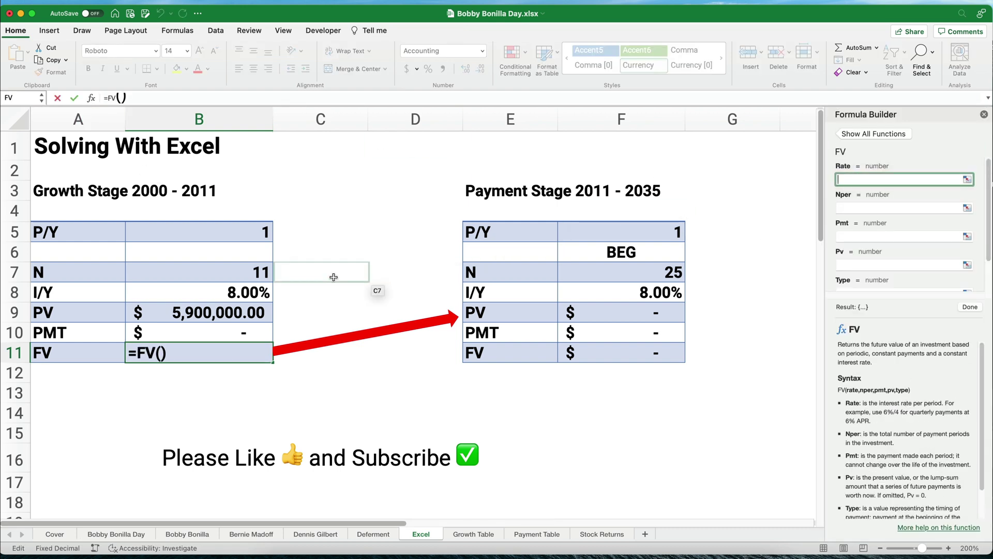
pyautogui.click(252, 291)
pyautogui.click(852, 207)
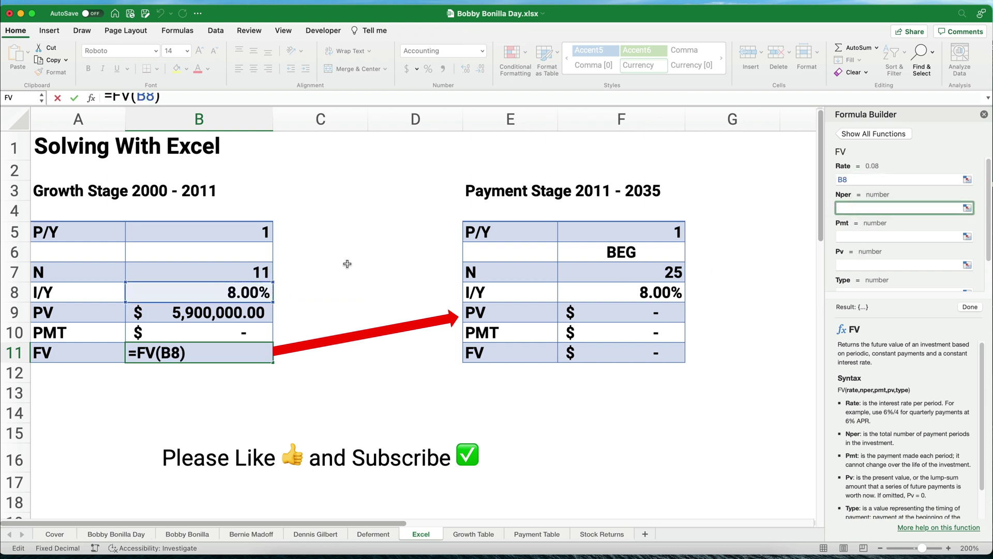
pyautogui.click(263, 271)
pyautogui.click(850, 239)
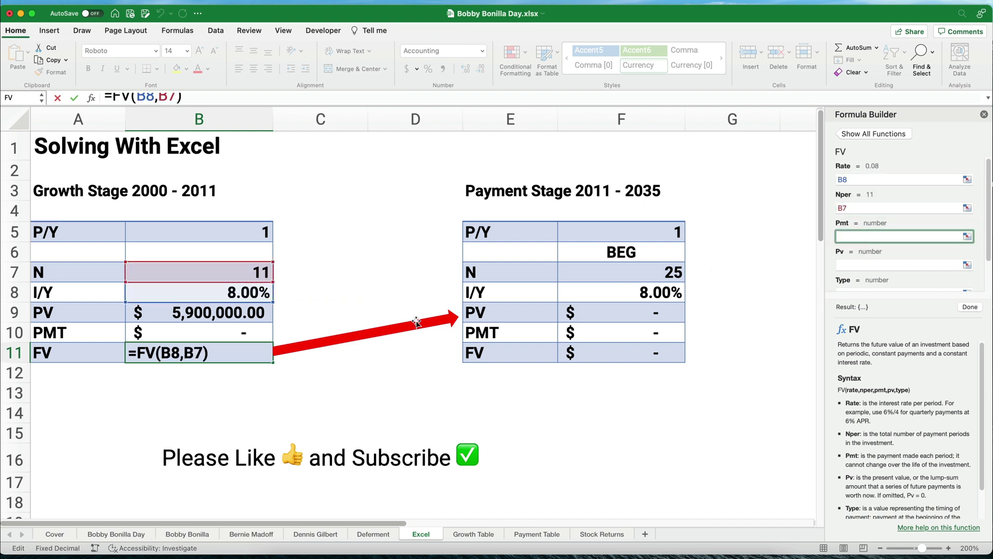
pyautogui.click(266, 336)
# Complete the FV function with Pv -B9 and Type 0
pyautogui.click(850, 264)
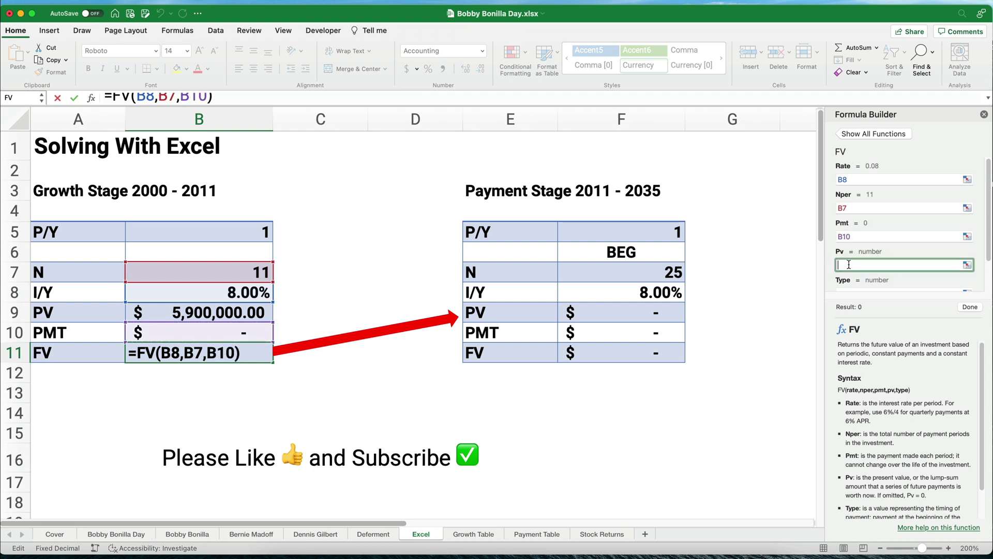
pyautogui.write('-')
pyautogui.click(239, 310)
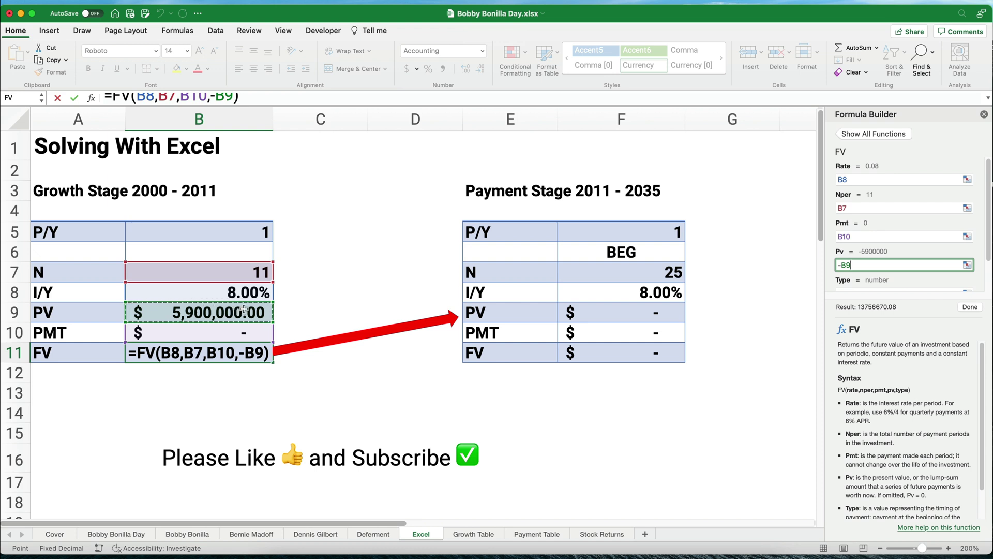
pyautogui.scroll(-1, 857, 261)
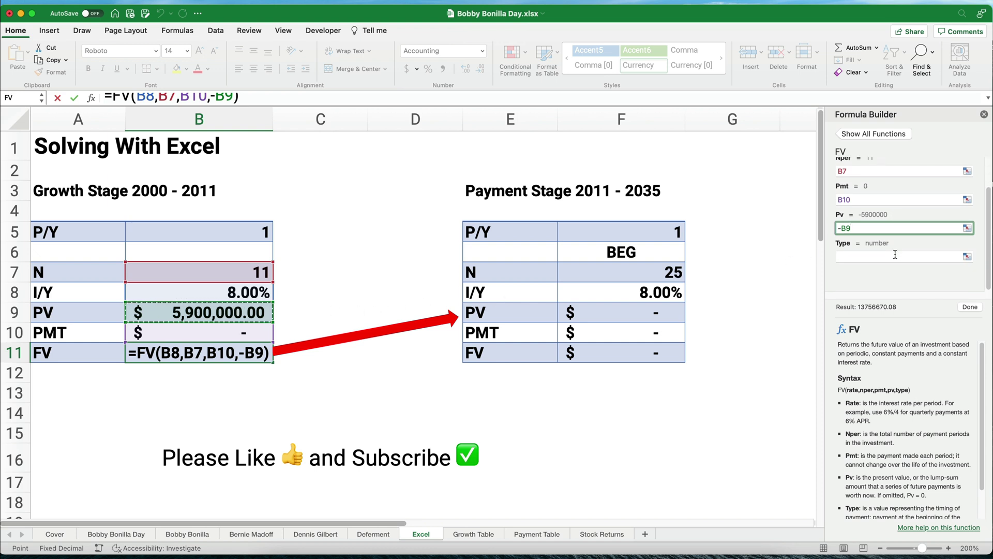
pyautogui.click(857, 262)
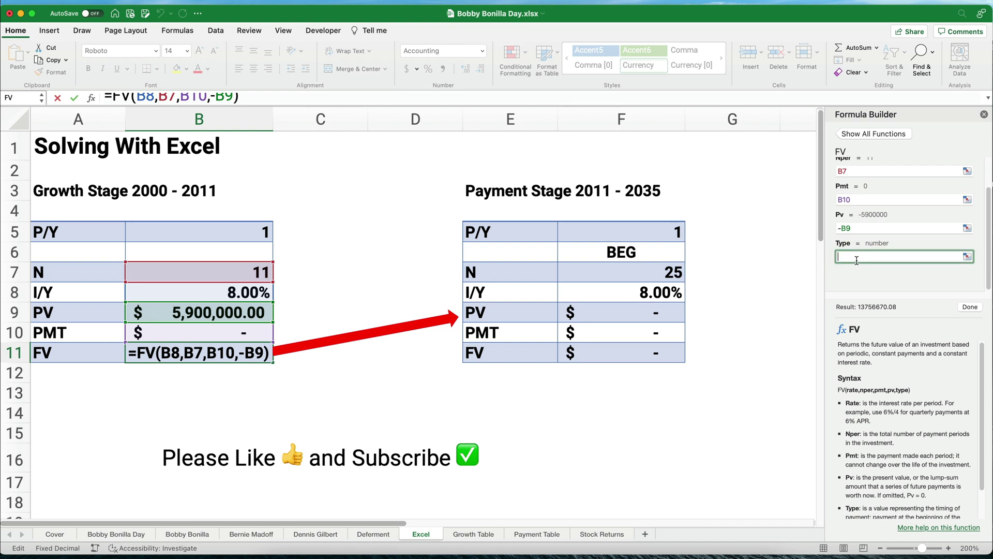
pyautogui.write('0')
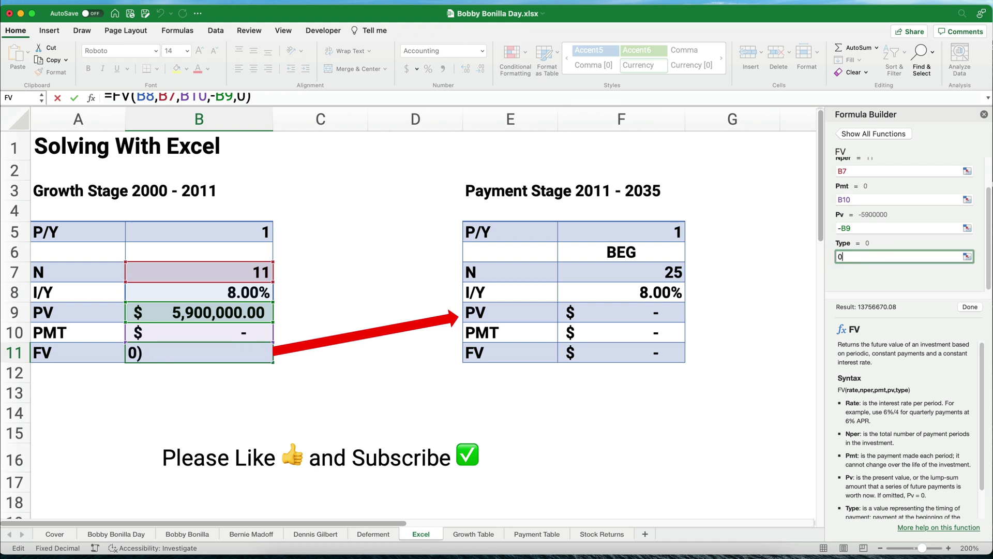
pyautogui.click(976, 307)
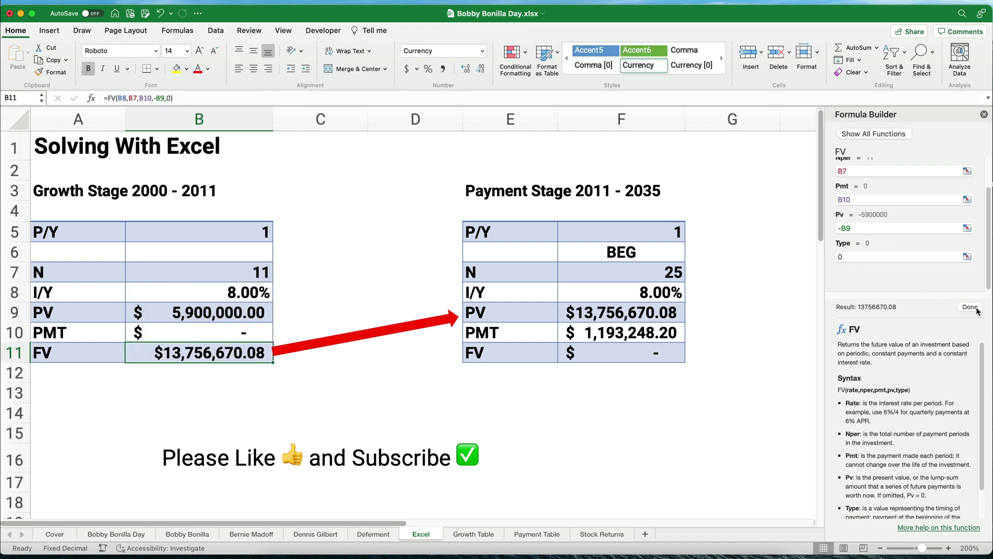
# Apply the Accounting number format to the Growth Stage FV in B11
pyautogui.click(226, 389)
pyautogui.click(184, 356)
pyautogui.click(406, 69)
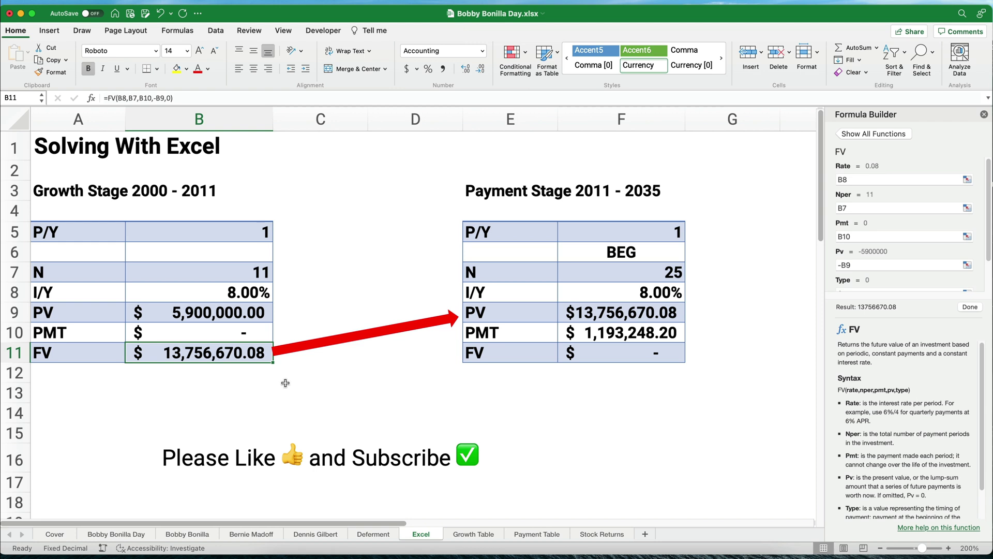
# Clear the Payment Stage PMT in F10 and check the N, I/Y and PV inputs of that table
pyautogui.click(622, 336)
pyautogui.press('Delete')
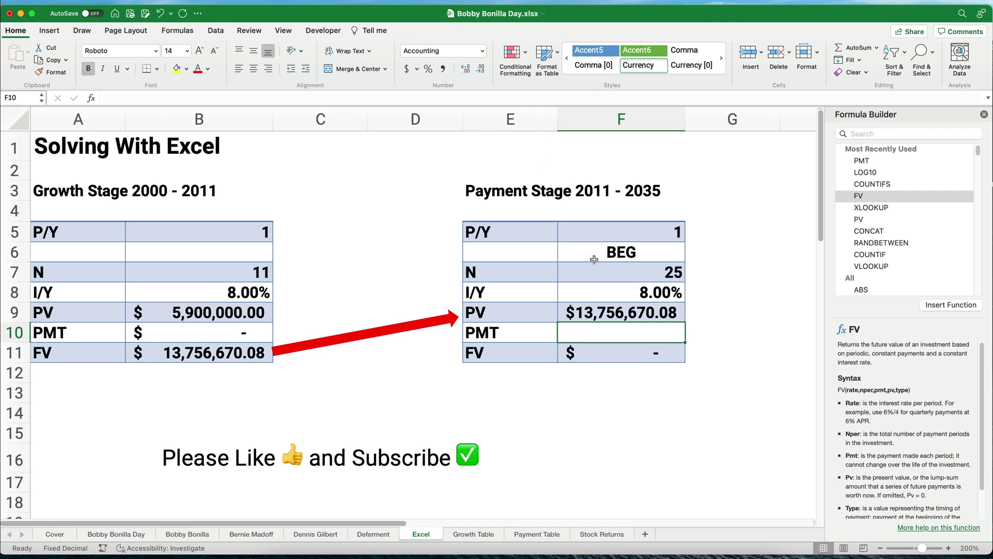
pyautogui.click(644, 273)
pyautogui.click(634, 292)
pyautogui.click(618, 315)
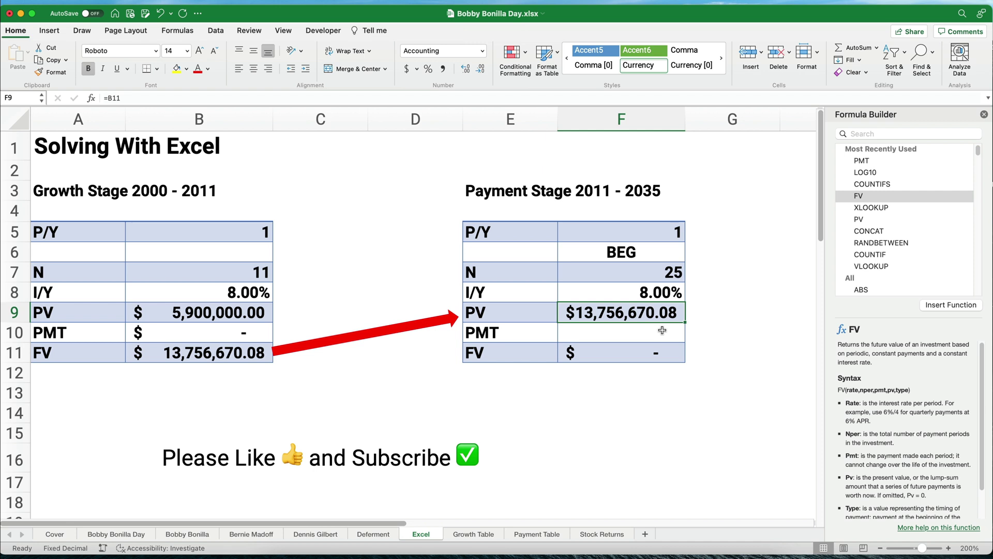
# Insert the PMT function in the Payment Stage cell F10 with Rate F8 and Nper F7
pyautogui.click(607, 335)
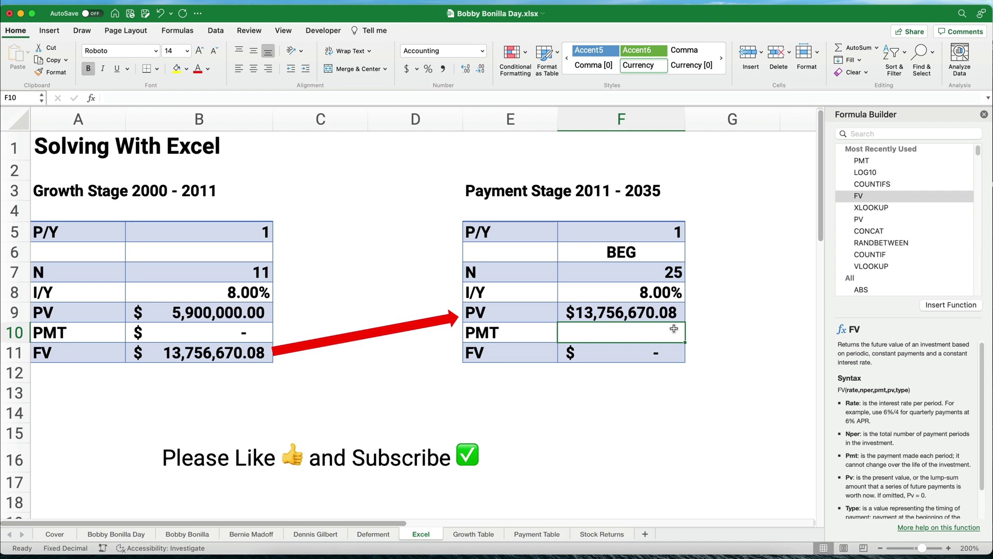
pyautogui.doubleClick(862, 161)
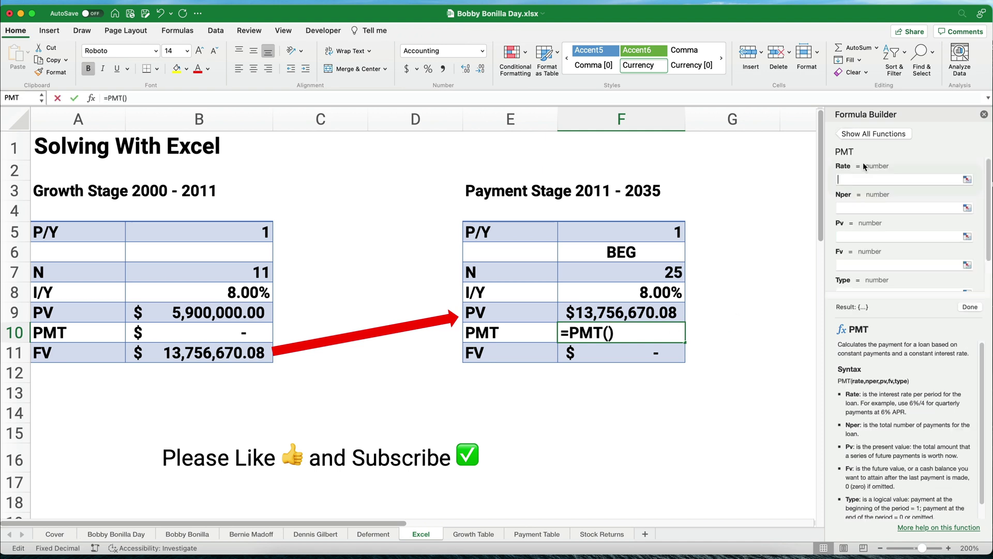
pyautogui.click(663, 302)
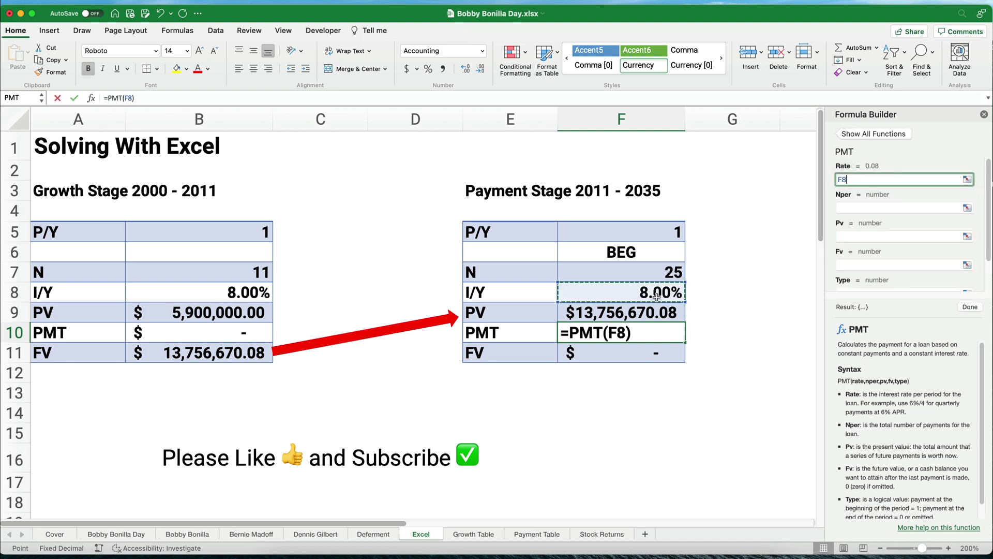
pyautogui.click(853, 207)
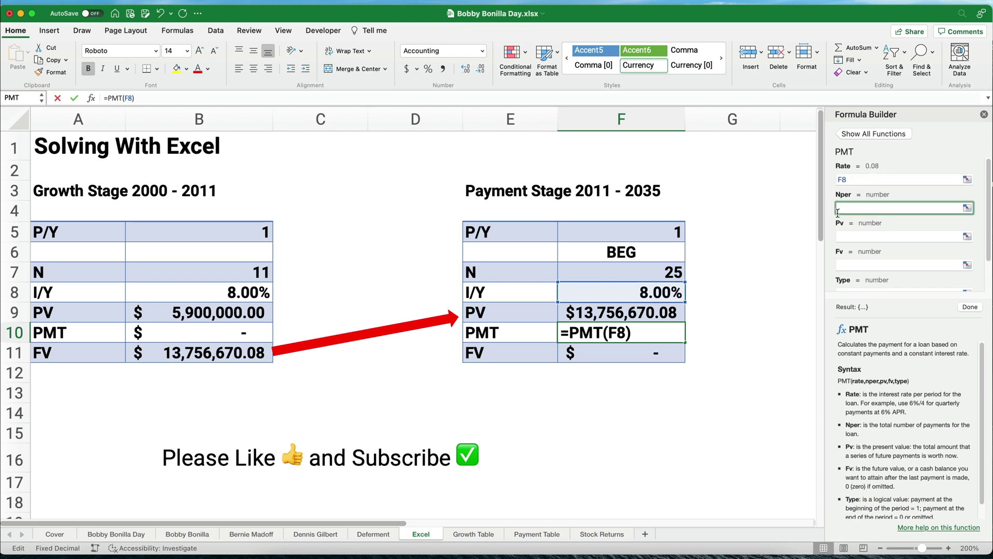
pyautogui.click(656, 269)
# Complete the PMT function in F10 with Pv -F9, Fv F11 and Type 1, and apply the Accounting number format
pyautogui.click(845, 236)
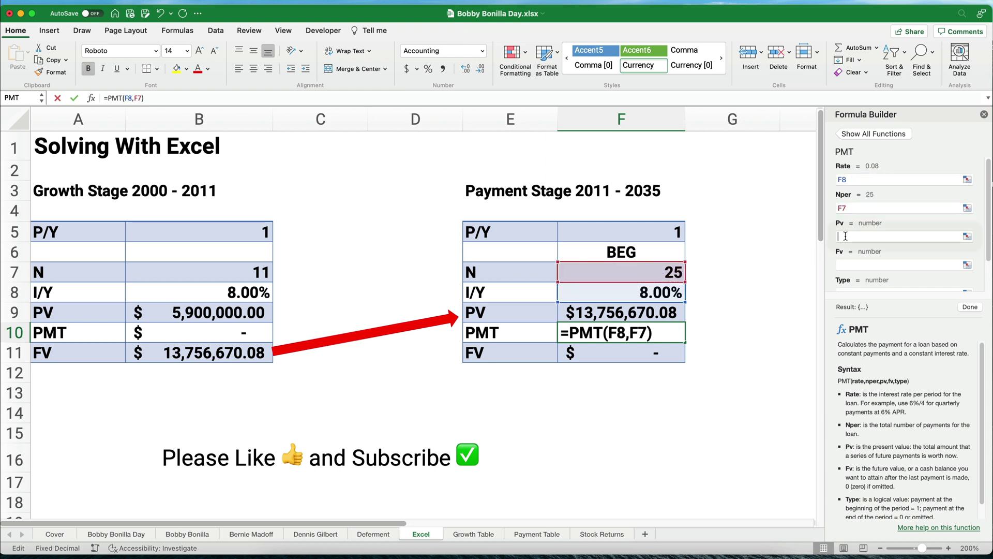
pyautogui.write('-')
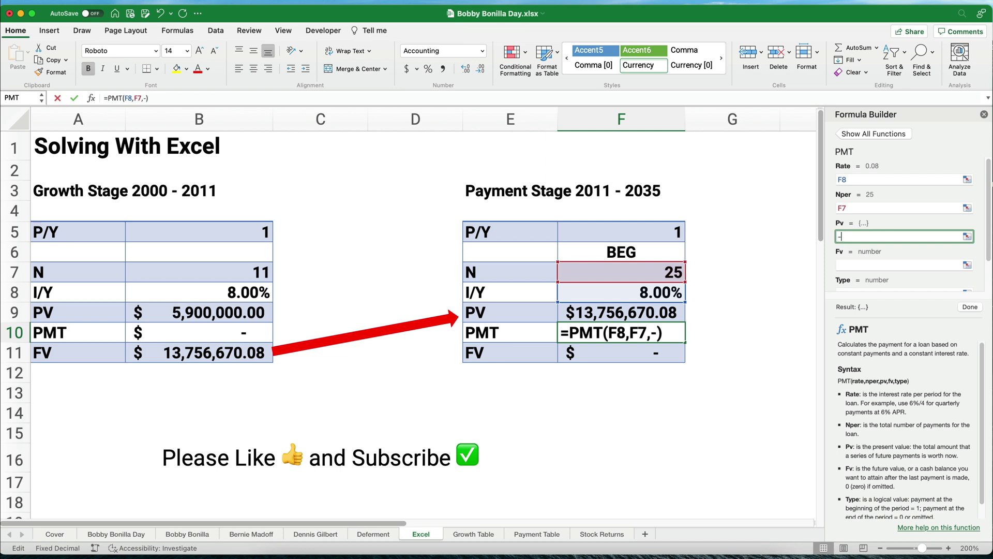
pyautogui.click(641, 313)
pyautogui.press('Tab')
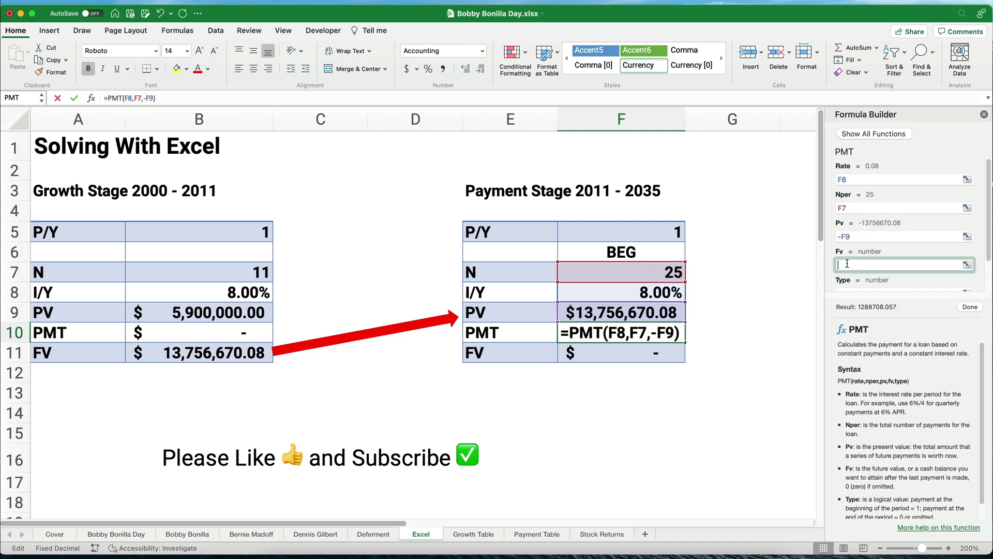
pyautogui.click(656, 355)
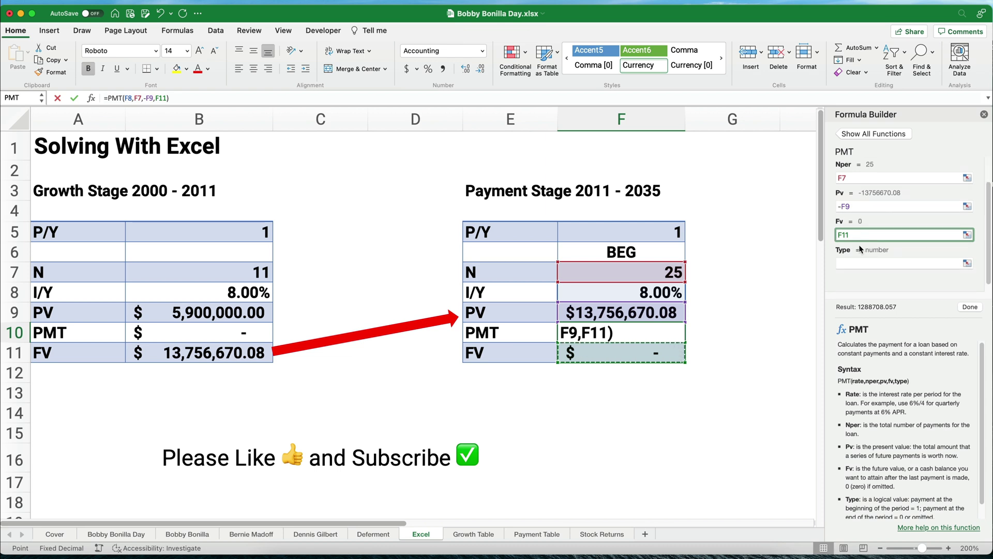
pyautogui.click(858, 265)
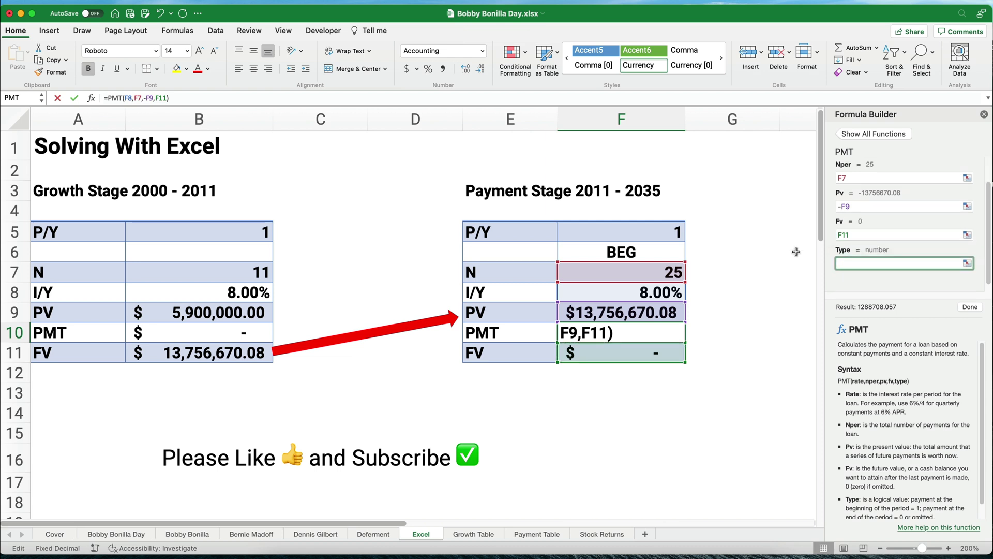
pyautogui.write('1')
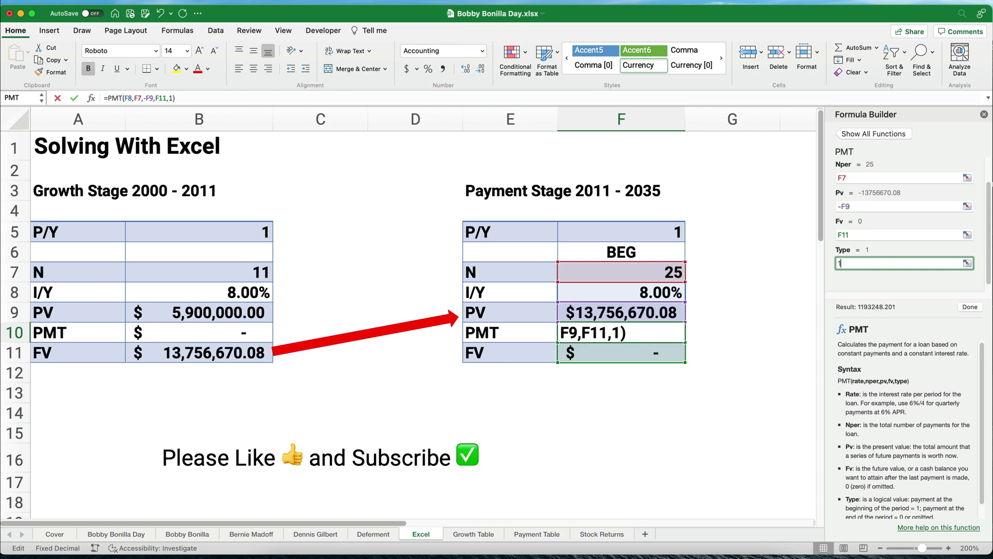
pyautogui.click(965, 309)
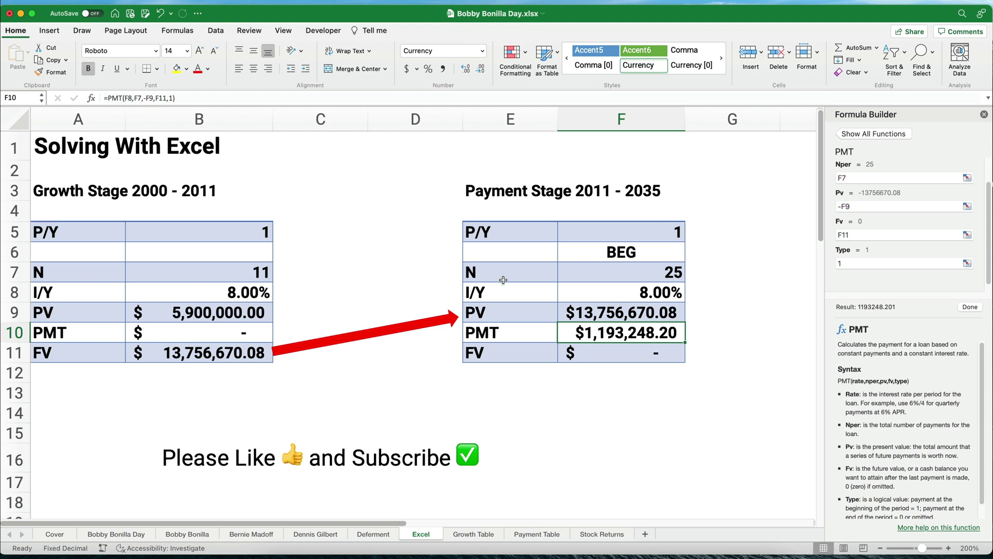
pyautogui.click(407, 69)
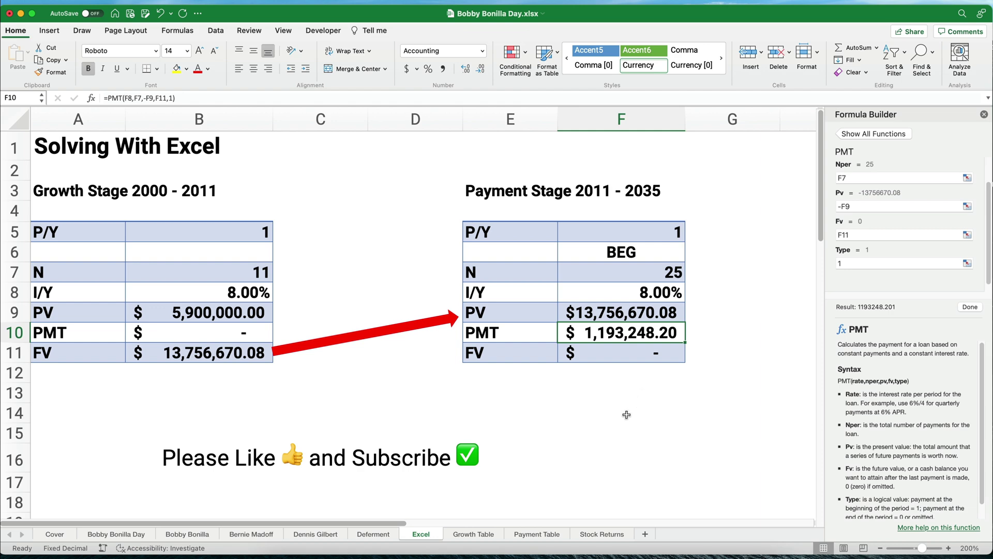
# Close the Formula Builder and clear the 2001–2011 Interest Expense and Balance cells E4:F14 on the Growth Table sheet
pyautogui.click(475, 533)
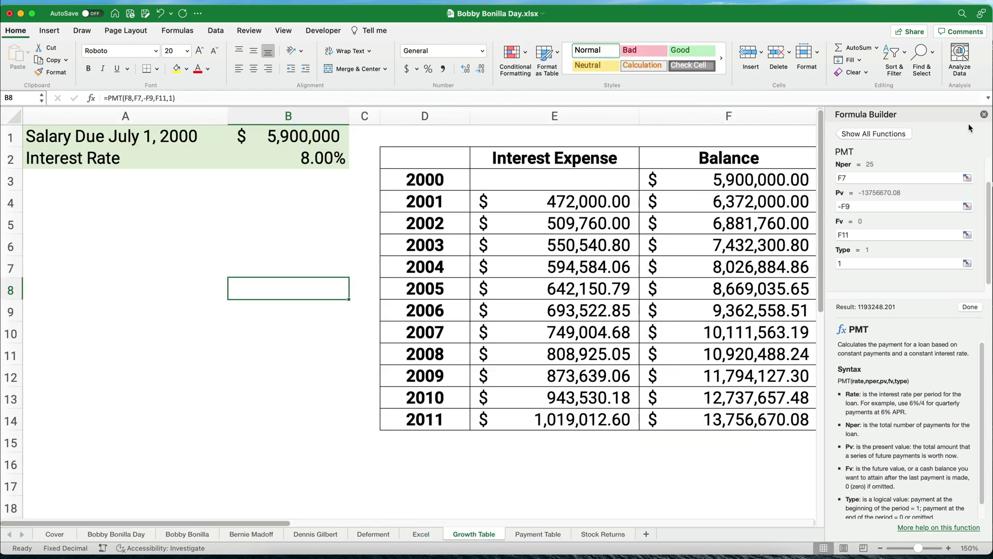
pyautogui.click(985, 115)
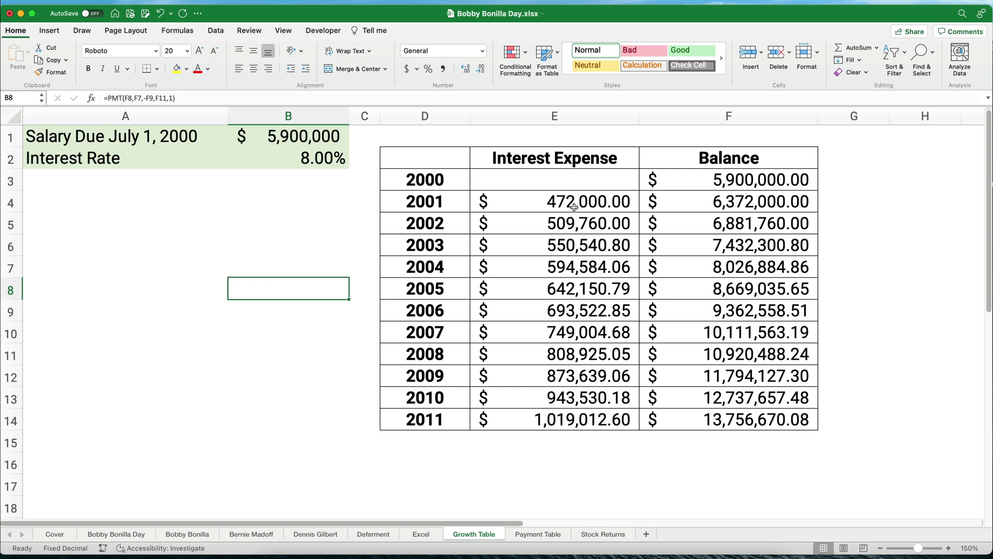
pyautogui.moveTo(570, 201); pyautogui.dragTo(711, 409)
pyautogui.press('Delete')
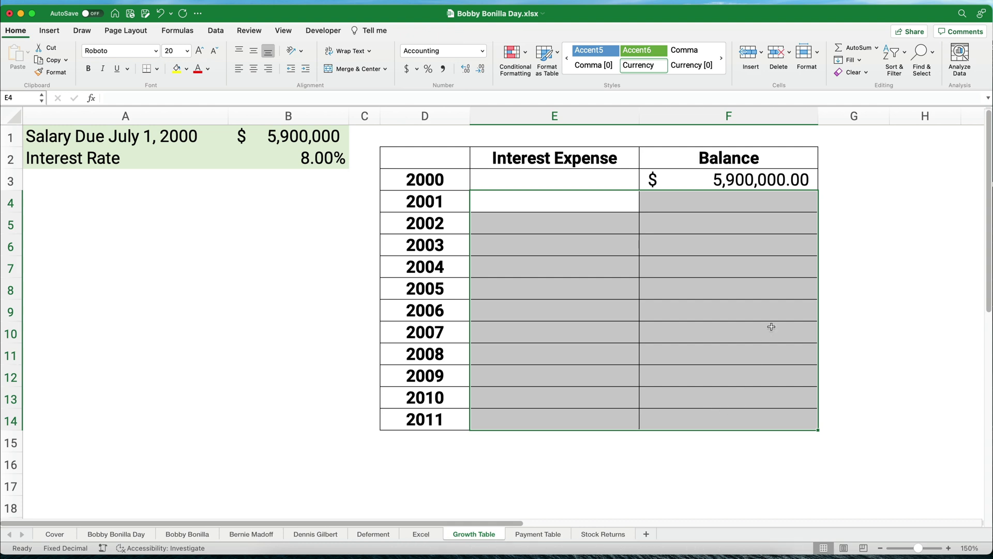
# Enter the 2001 Interest Expense formula =F3*$B$2 in E4, with an absolute reference to the interest rate
pyautogui.click(734, 199)
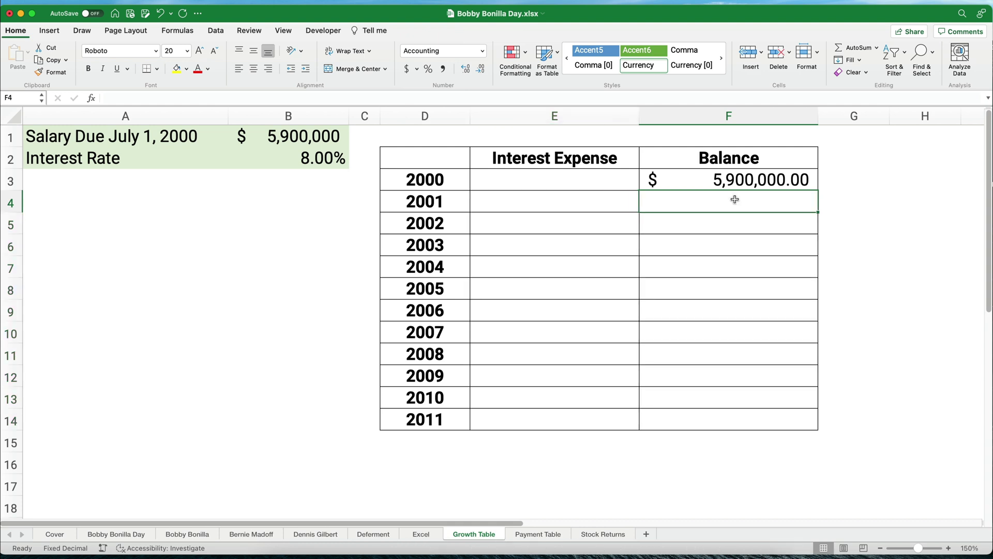
pyautogui.click(622, 200)
pyautogui.write('=')
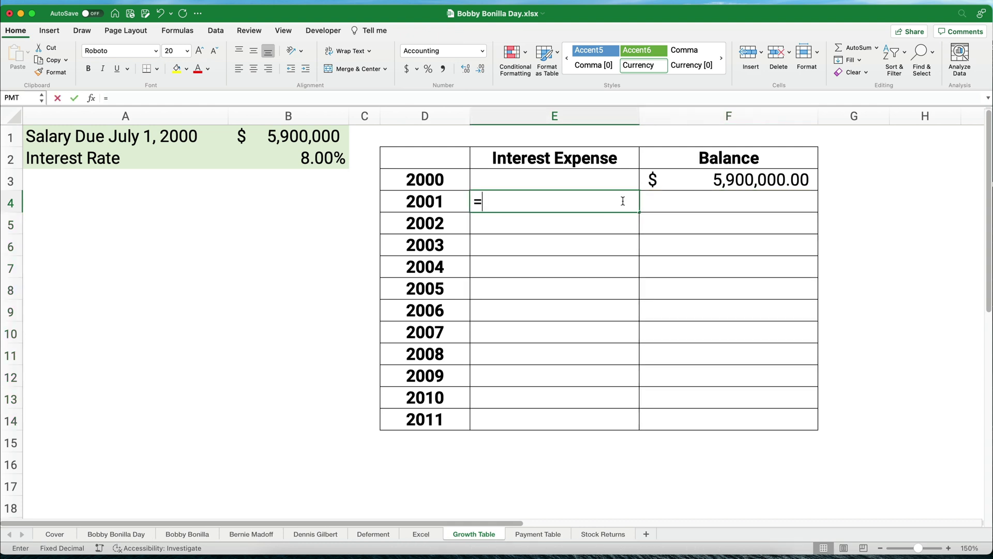
pyautogui.click(741, 181)
pyautogui.write('*')
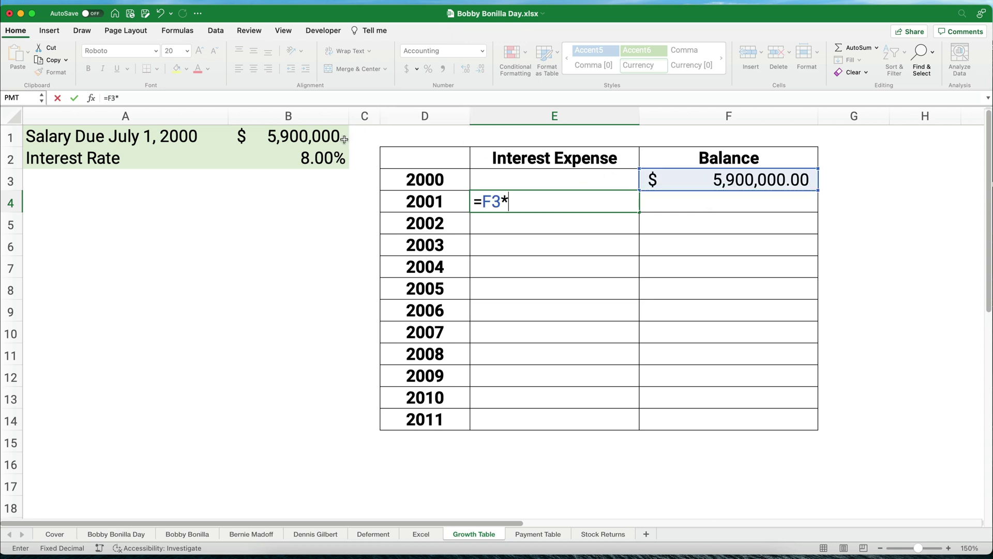
pyautogui.click(329, 157)
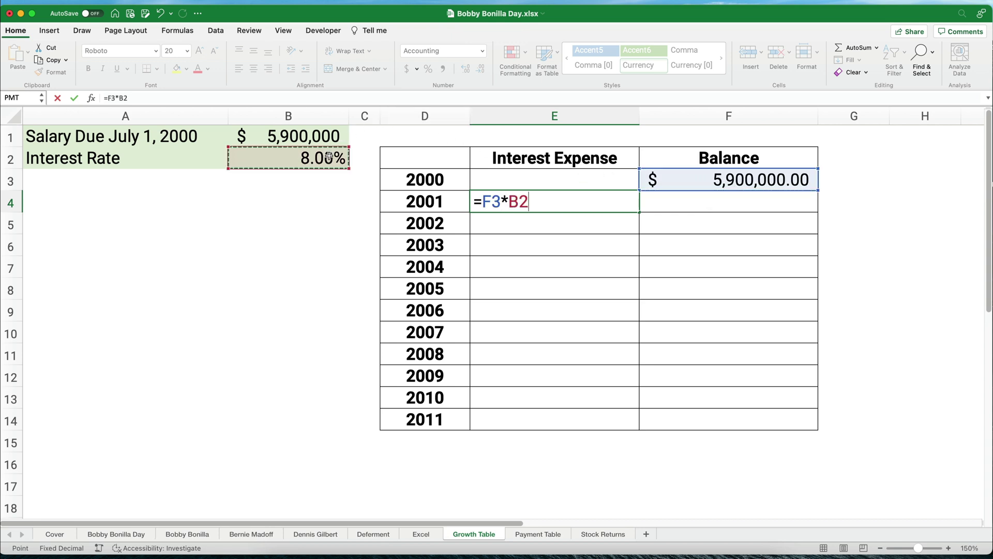
pyautogui.press('F4')
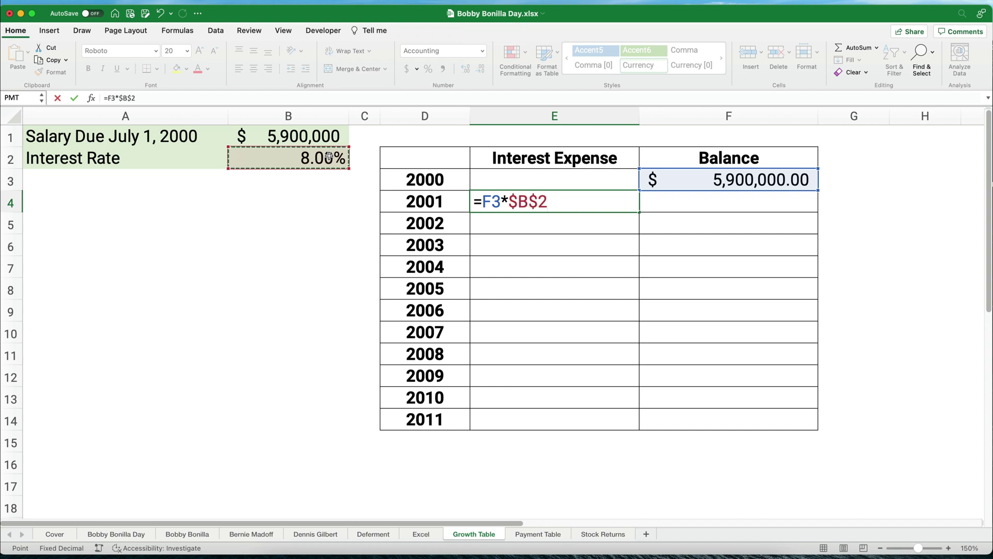
pyautogui.press('Return')
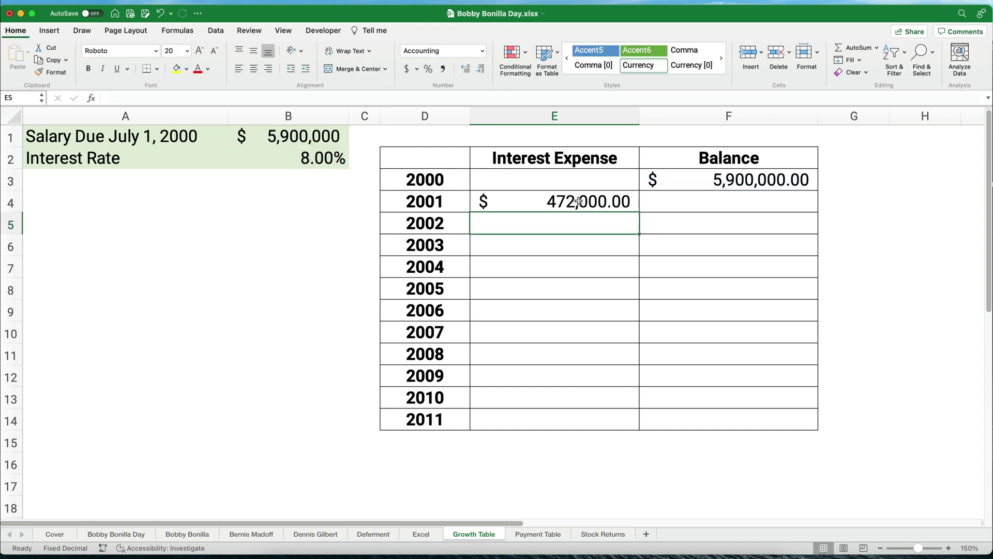
# Enter the 2001 Balance formula =F3+E4 in F4
pyautogui.click(674, 203)
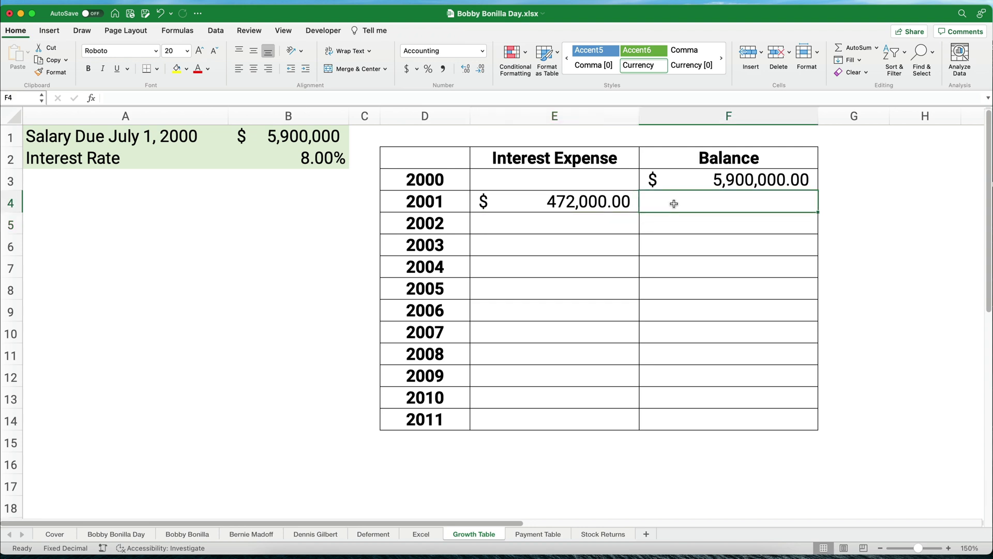
pyautogui.write('=')
pyautogui.press('Up')
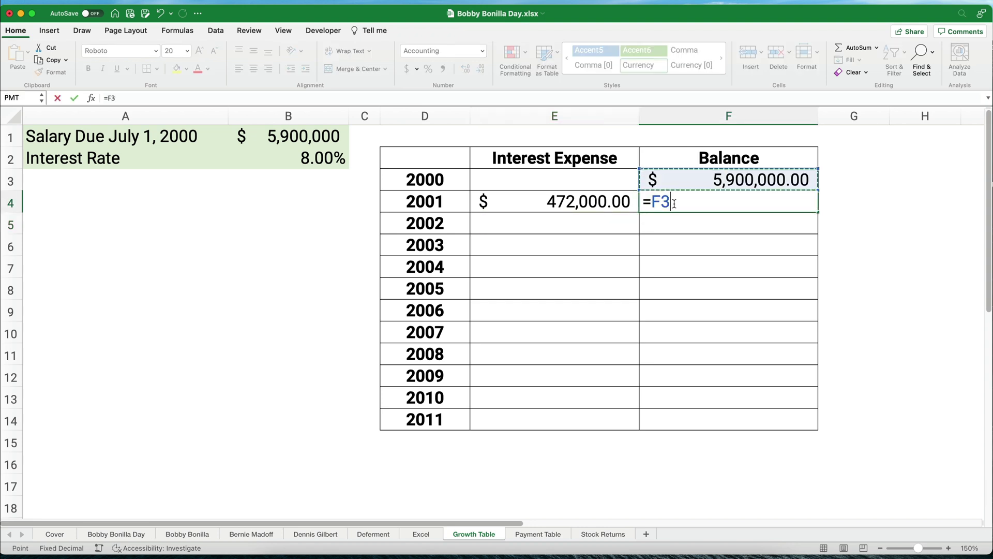
pyautogui.write('+')
pyautogui.press('Left')
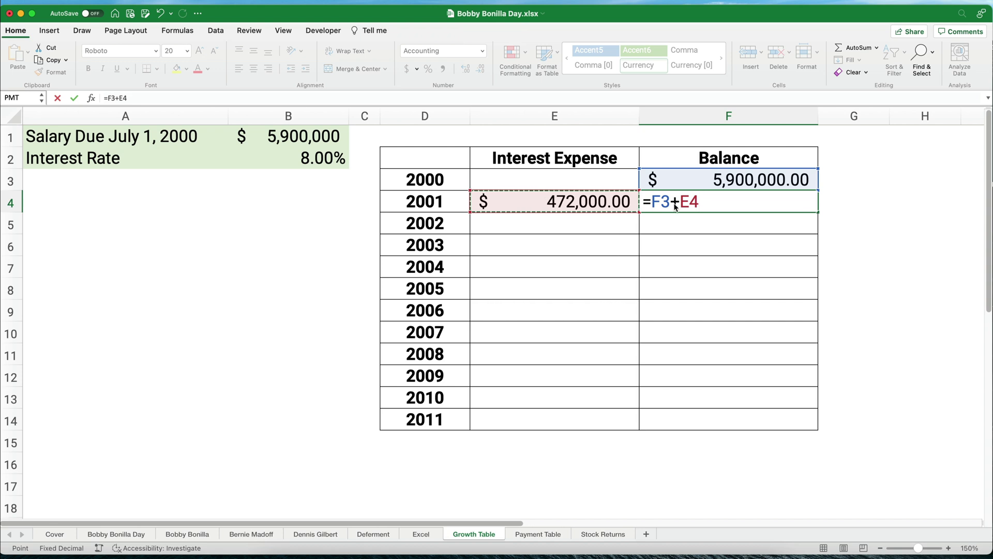
pyautogui.press('Return')
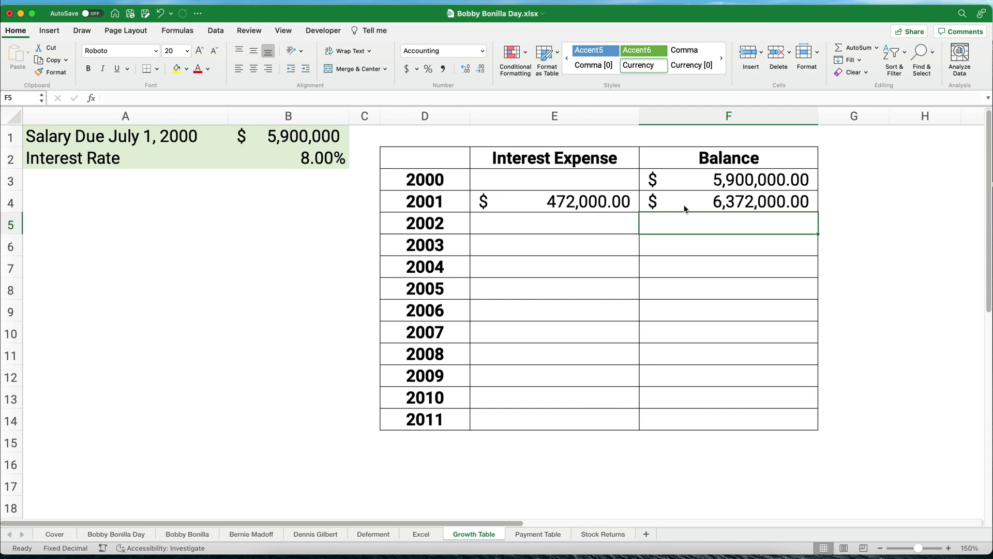
# Fill the Interest Expense and Balance formulas from row 4 down to 2011 and check the final balance in F14
pyautogui.moveTo(598, 204); pyautogui.dragTo(694, 206)
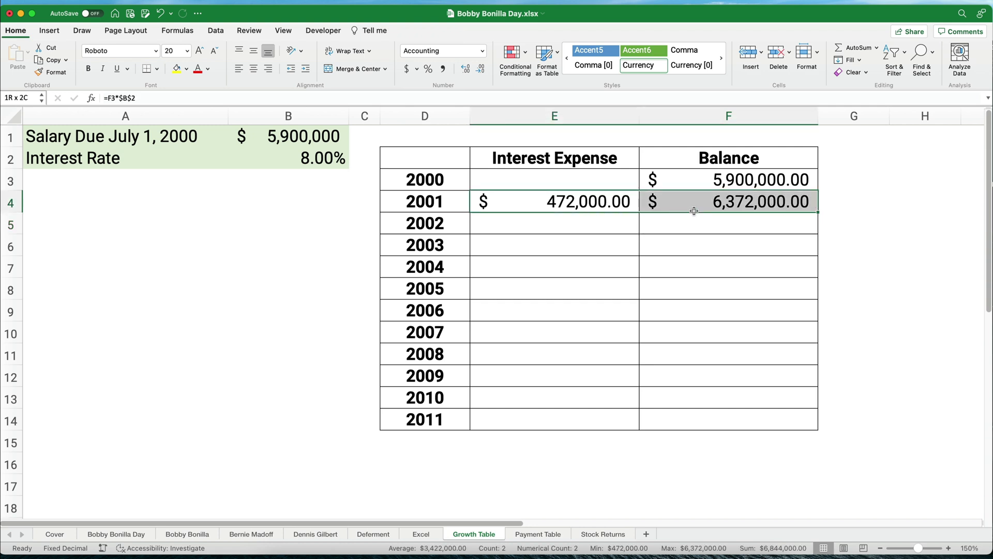
pyautogui.doubleClick(820, 215)
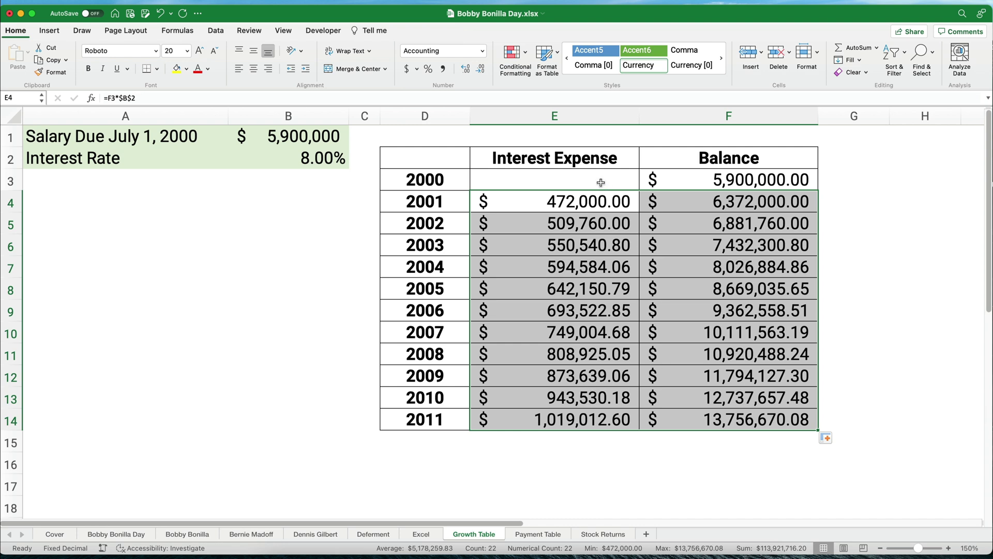
pyautogui.click(716, 417)
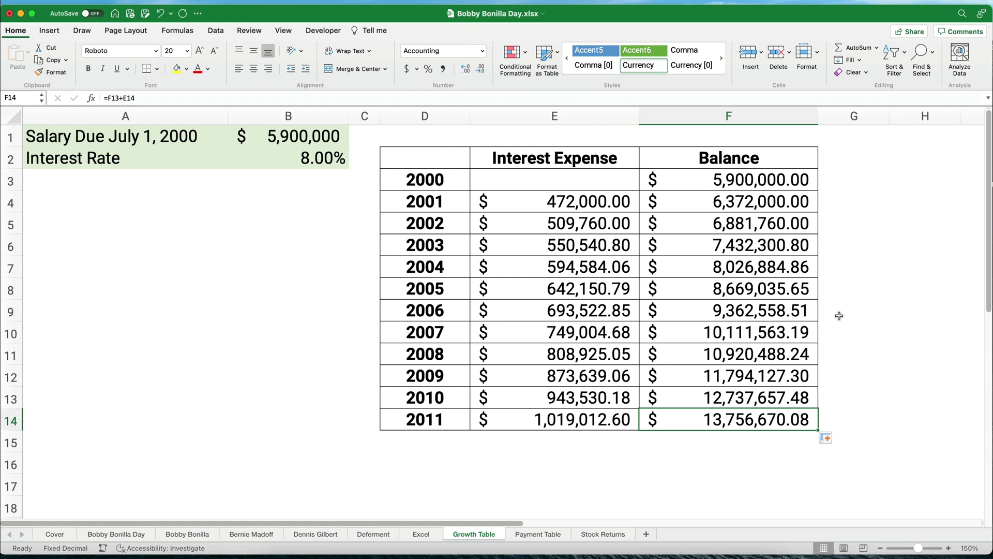
# On the Payment Table sheet, clear the Interest Expense, Principal and End Balance cells G2:I26
pyautogui.click(539, 535)
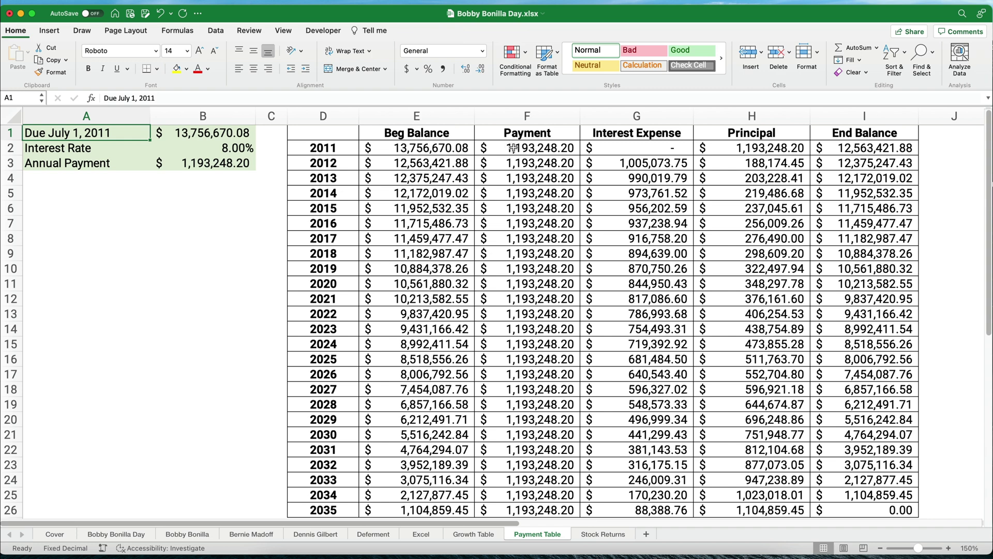
pyautogui.moveTo(626, 148); pyautogui.dragTo(842, 509)
pyautogui.press('Delete')
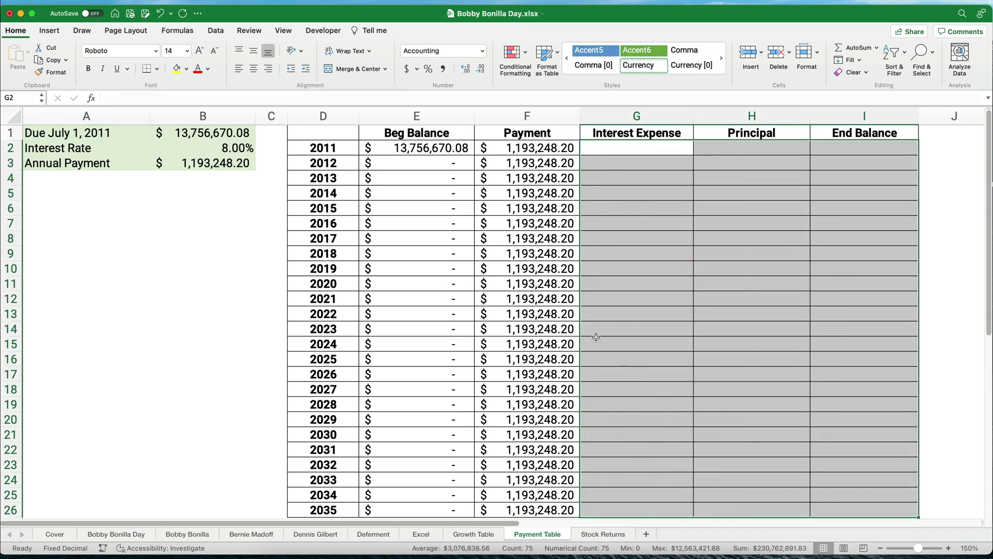
# Clear the Beg Balance cells E3:E26 for 2012–2035 and check the 2011 Beg Balance and Payment formulas in E2 and F2
pyautogui.click(429, 166)
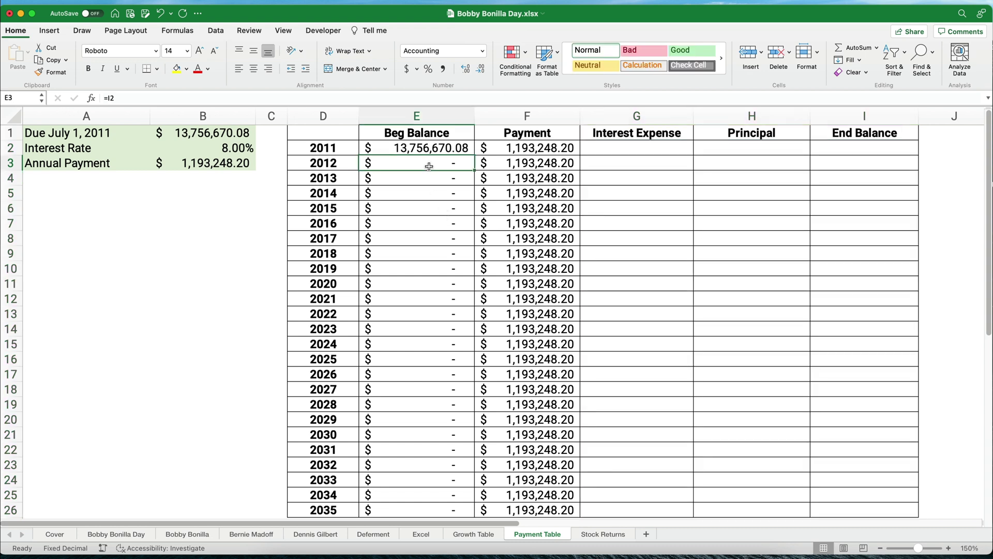
pyautogui.hotkey('shift', 'Down')
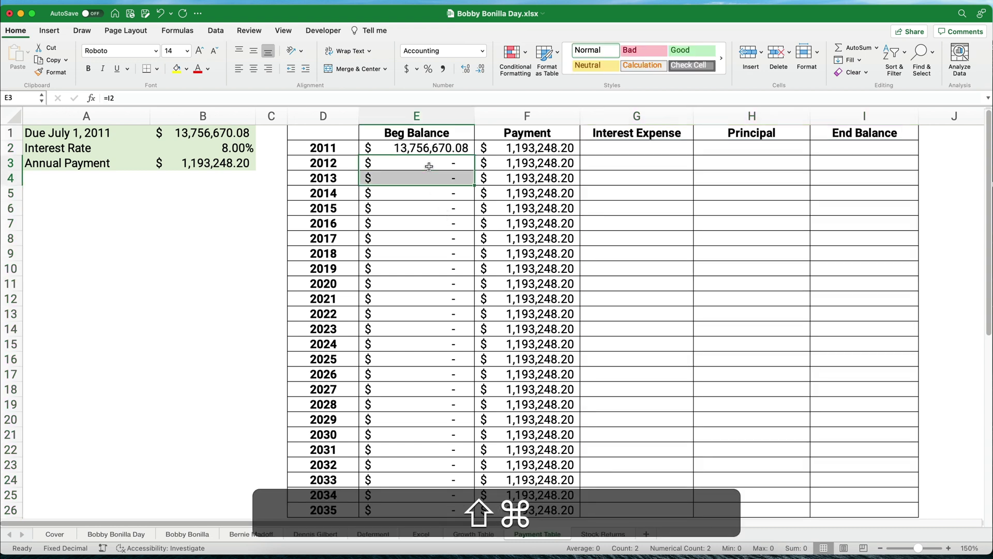
pyautogui.press('shift+super+Down')
pyautogui.press('shift+super+Delete')
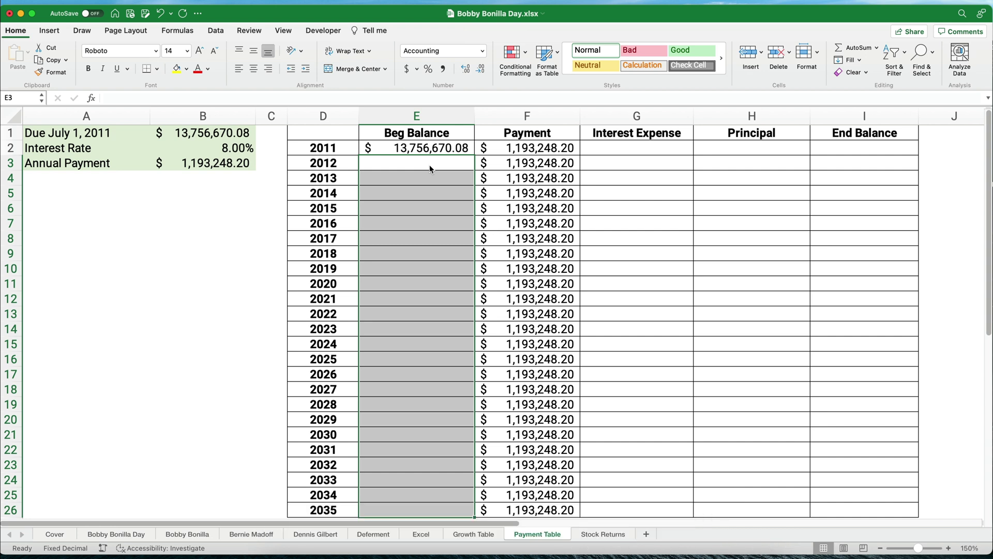
pyautogui.click(449, 148)
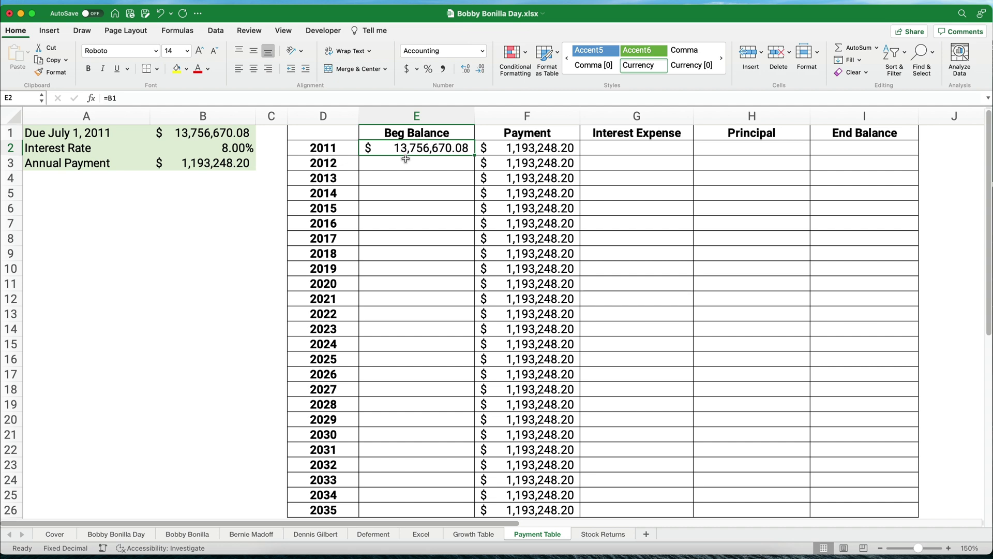
pyautogui.click(505, 152)
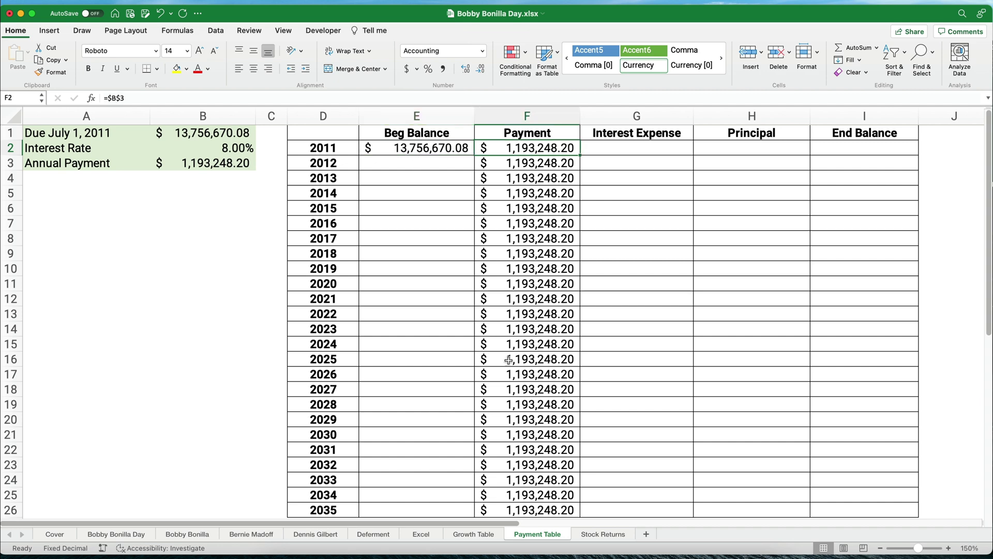
# Check the Payment column down to its total and enter 0 as the 2011 Interest Expense in G2
pyautogui.scroll(-3, 514, 405)
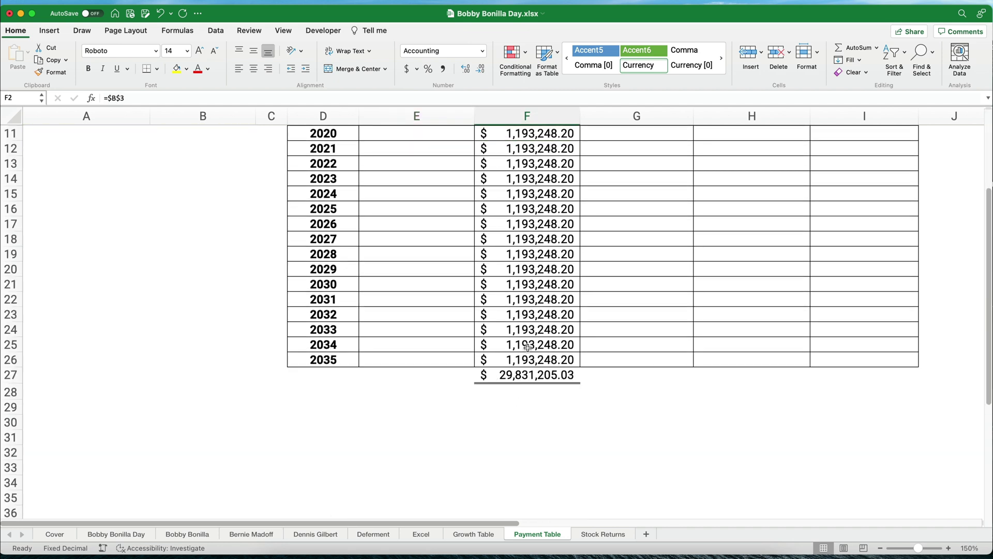
pyautogui.scroll(3, 528, 347)
pyautogui.press('Right')
pyautogui.press('Right')
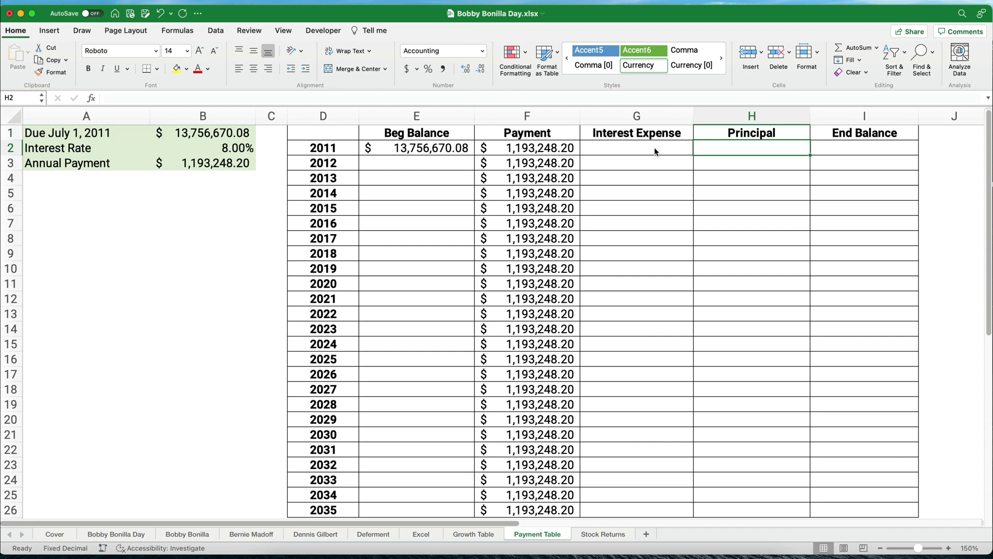
pyautogui.click(655, 151)
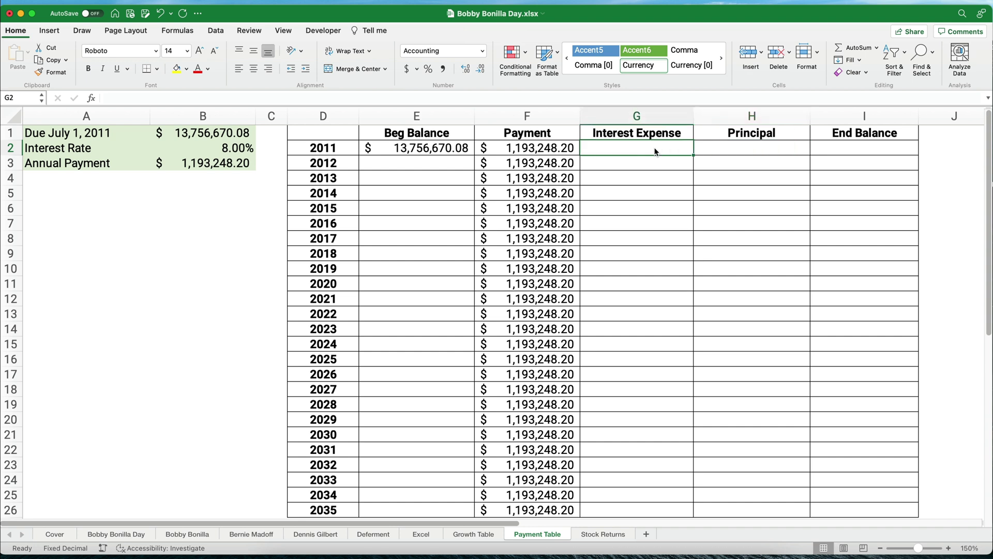
pyautogui.write('0')
pyautogui.press('Tab')
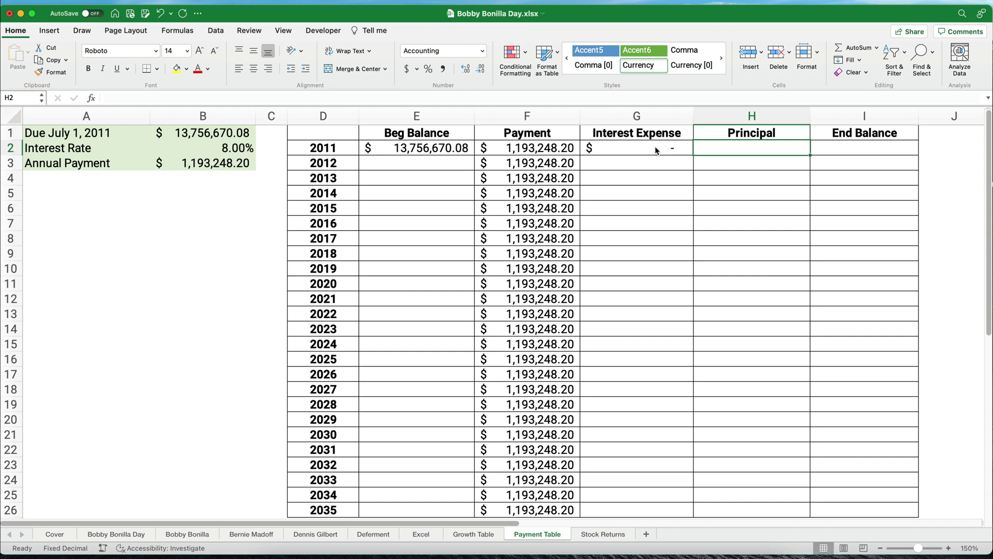
# Enter the 2011 Principal formula =F2-G2 in H2
pyautogui.write('=')
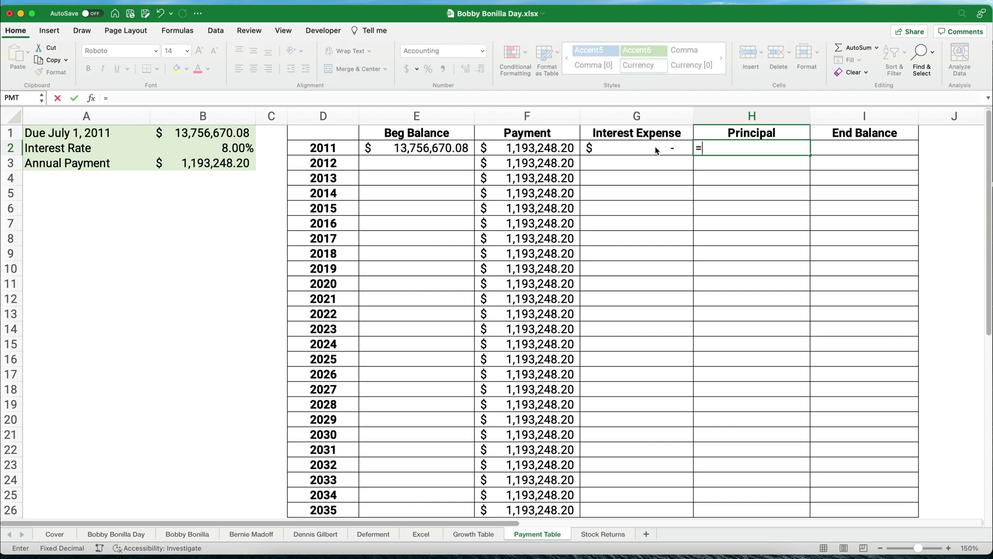
pyautogui.press('Left')
pyautogui.press('Left')
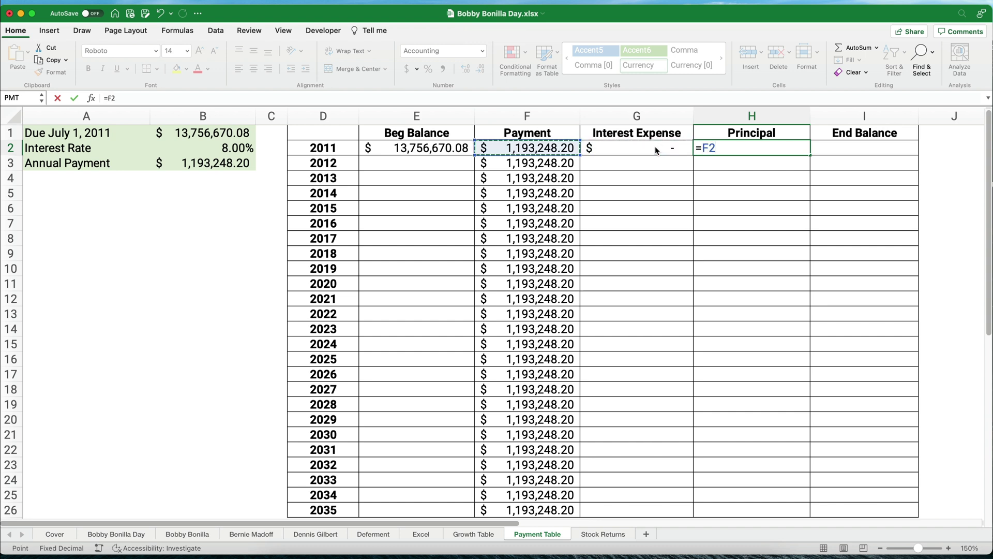
pyautogui.write('-')
pyautogui.press('Left')
pyautogui.hotkey('ctrl', 'Return')
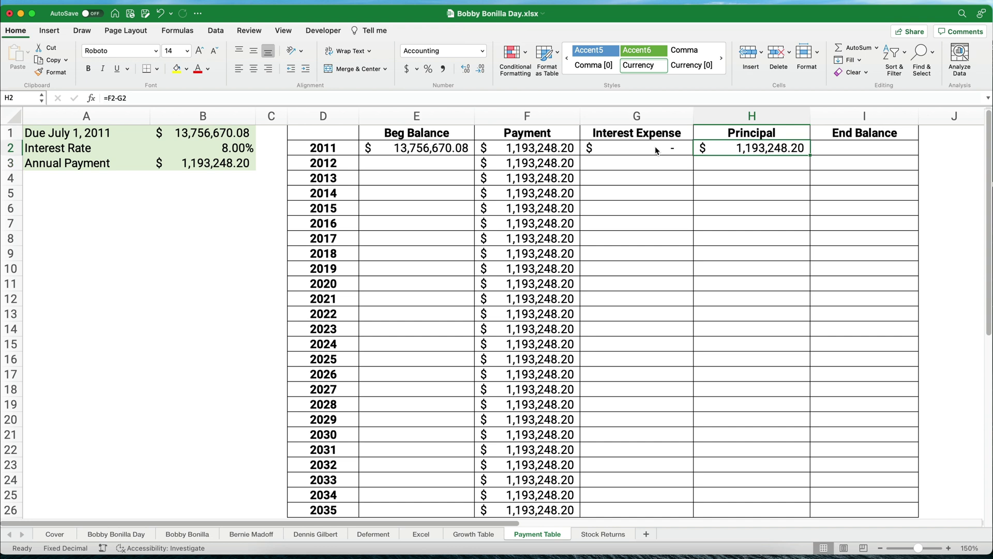
# Enter the 2011 End Balance formula =E2-H2 in I2
pyautogui.press('Right')
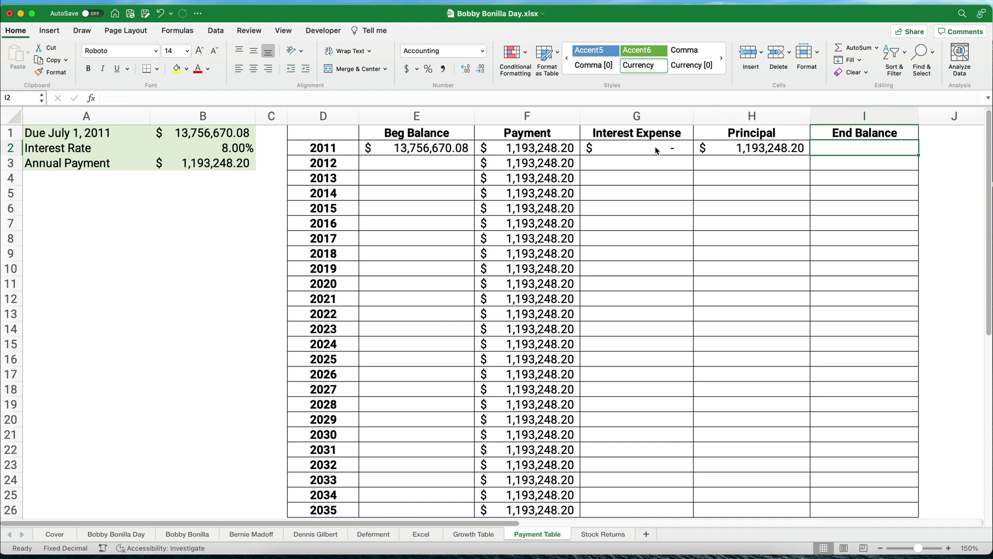
pyautogui.write('=')
pyautogui.press('Left')
pyautogui.press('Left')
pyautogui.press('Left')
pyautogui.press('Left')
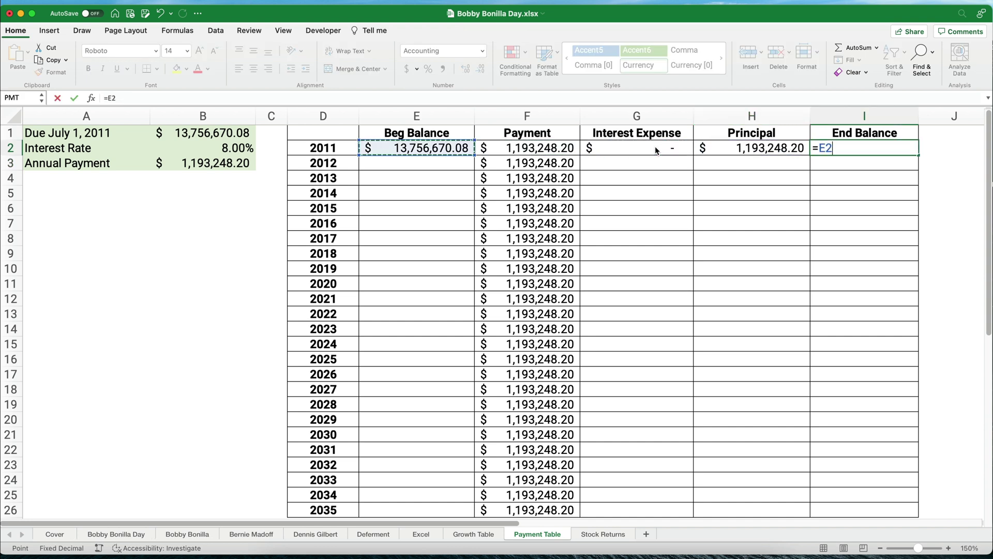
pyautogui.write('-')
pyautogui.press('Left')
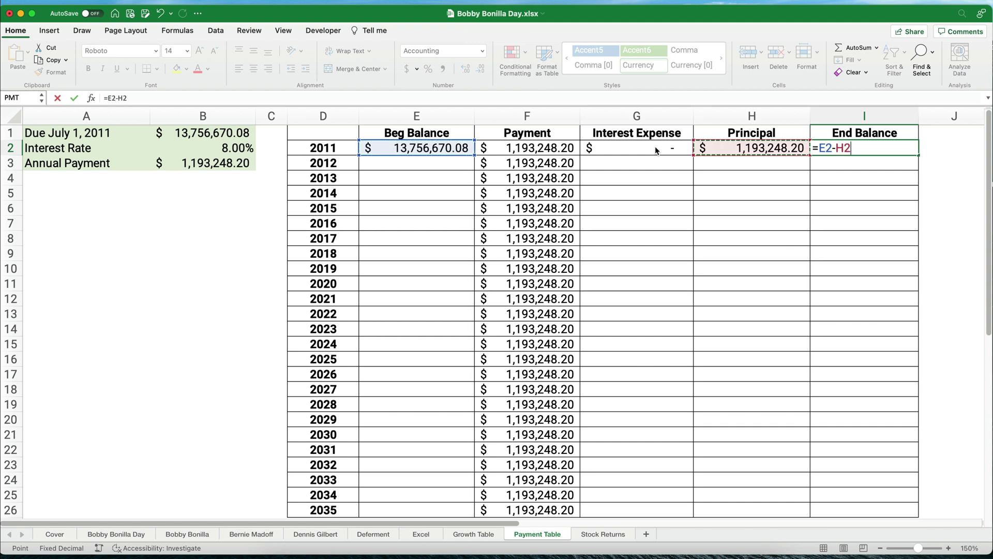
pyautogui.press('Return')
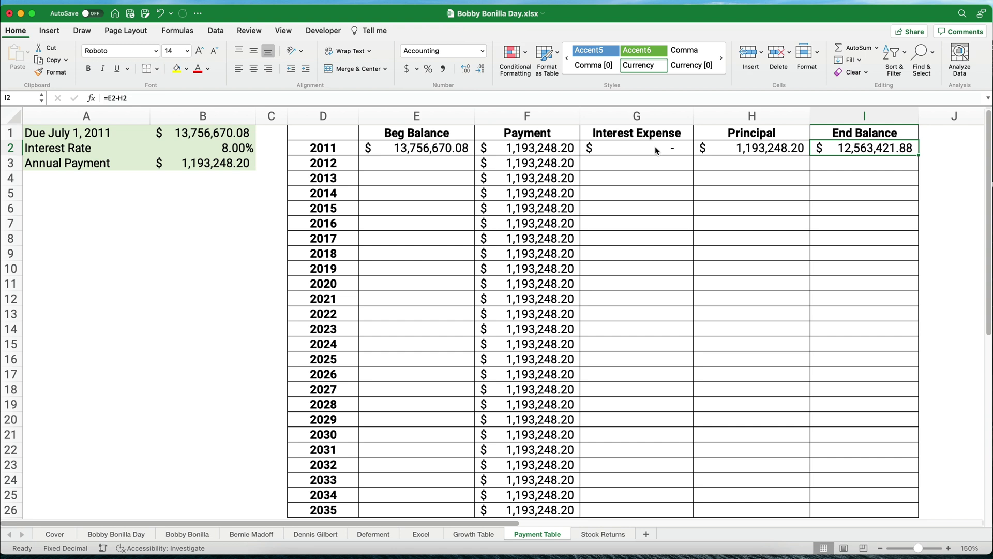
# Link the 2012 Beg Balance in E3 to the 2011 End Balance with =I2
pyautogui.click(443, 163)
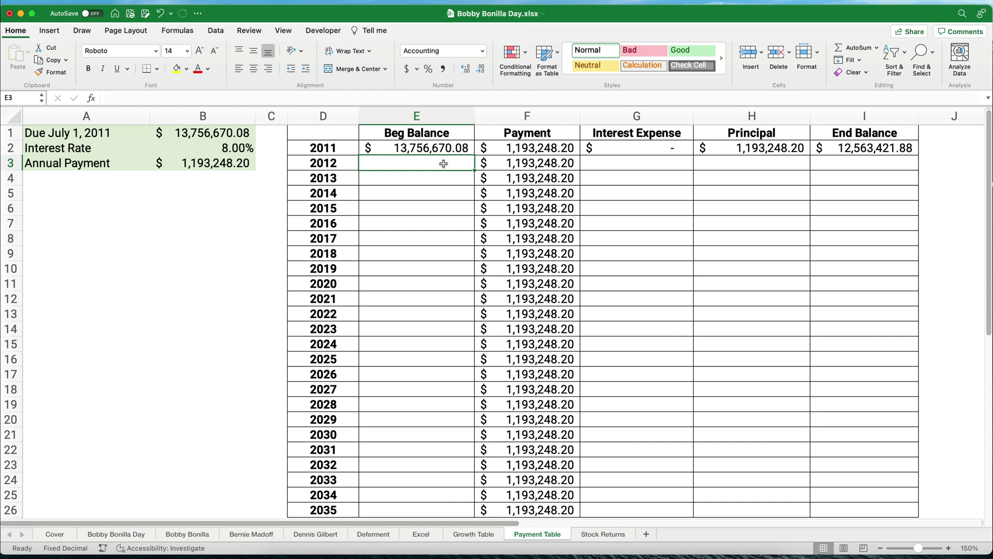
pyautogui.write('=')
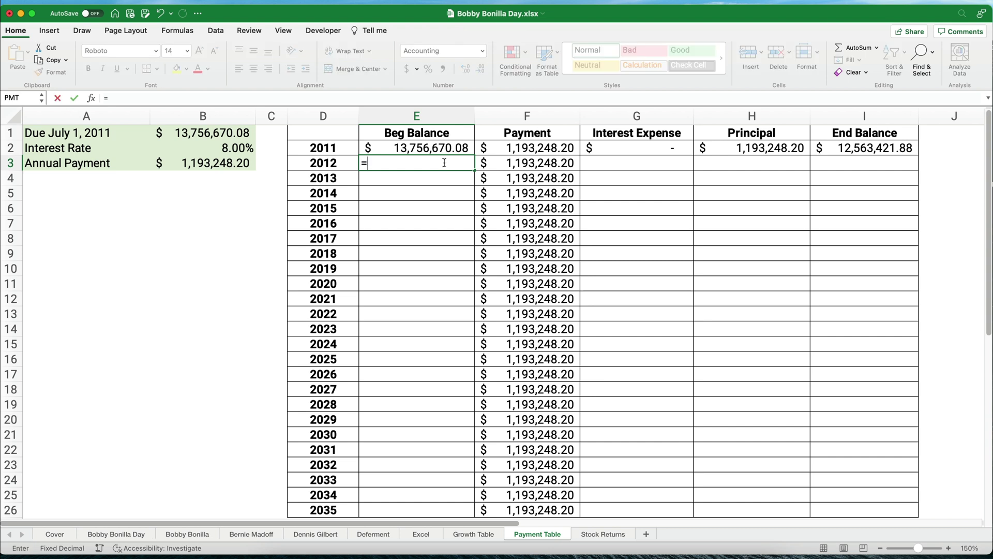
pyautogui.click(865, 147)
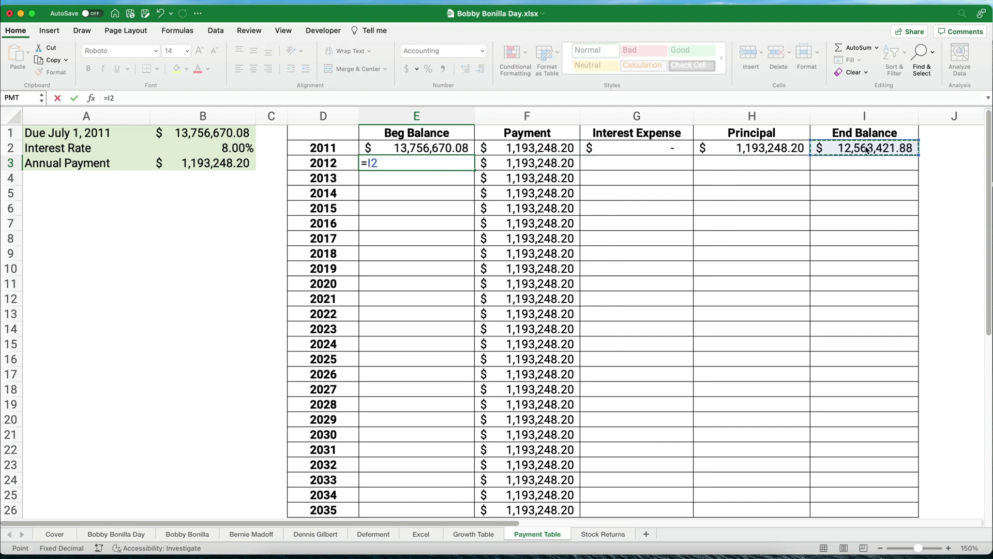
pyautogui.press('Return')
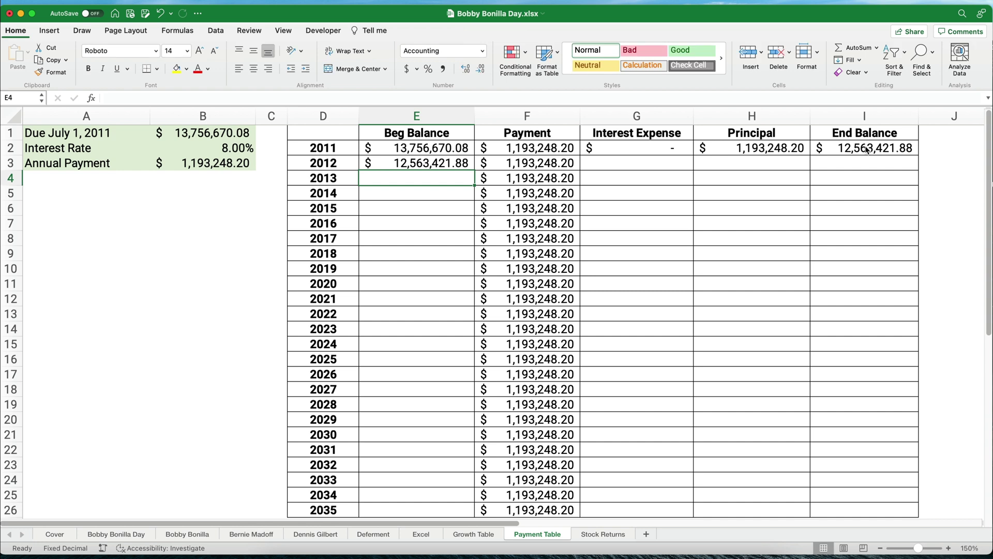
# Enter the 2012 Interest Expense formula =E3*$B$2 in G3, with an absolute reference to the interest rate
pyautogui.click(679, 158)
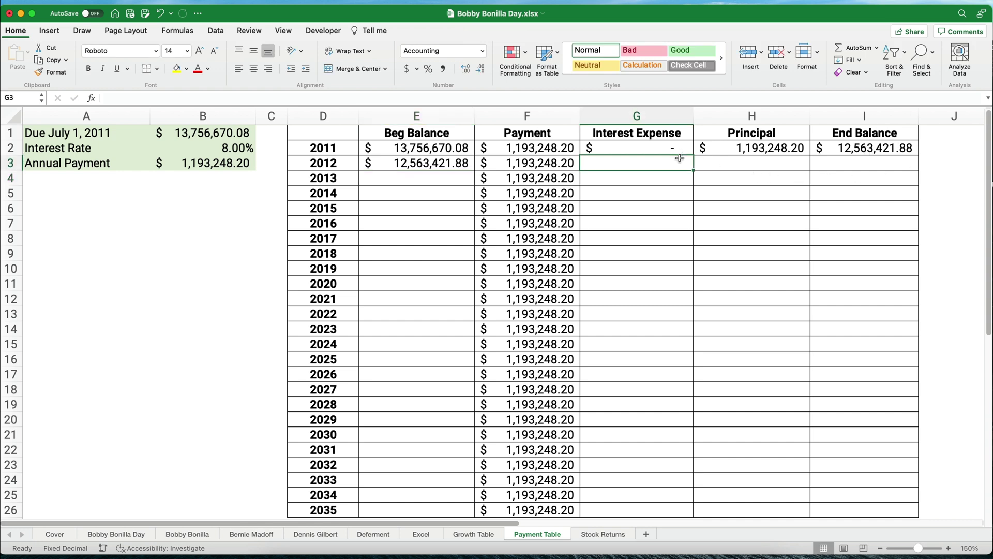
pyautogui.write('=')
pyautogui.press('Left')
pyautogui.press('Left')
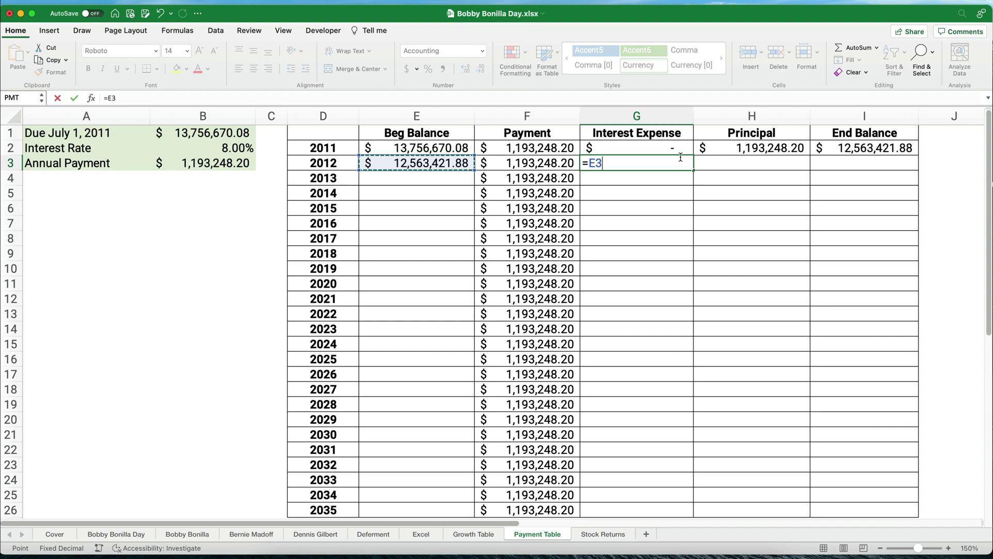
pyautogui.write('*')
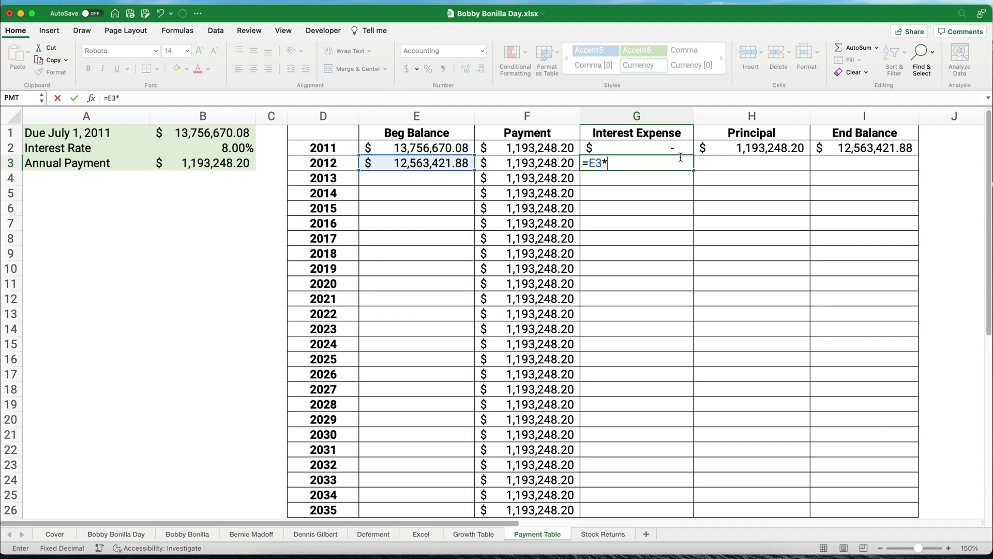
pyautogui.click(236, 150)
pyautogui.press('F4')
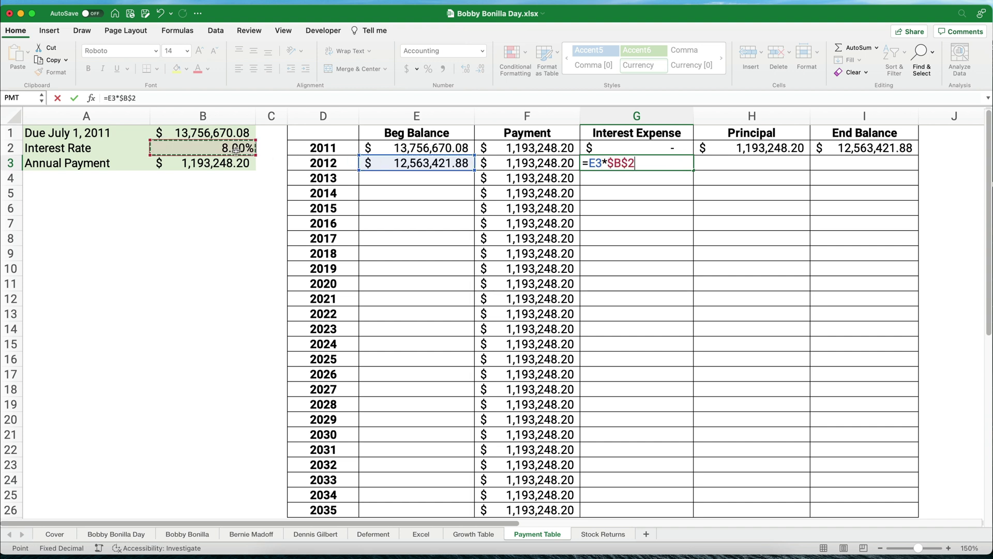
pyautogui.press('Return')
pyautogui.press('Up')
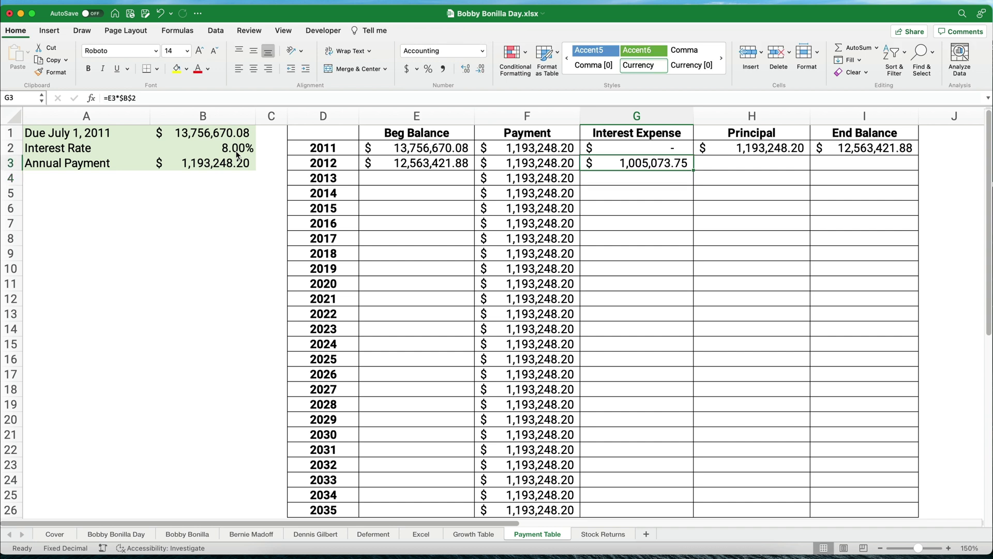
# Enter the 2012 Principal formula =F3-G3 in H3
pyautogui.press('Right')
pyautogui.write('=')
pyautogui.press('Left')
pyautogui.press('Left')
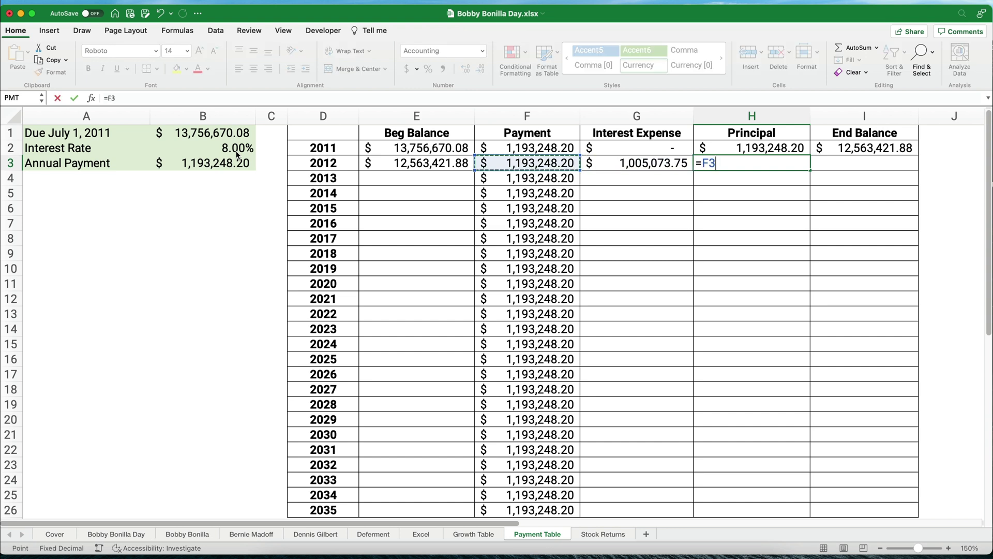
pyautogui.write('-')
pyautogui.press('Left')
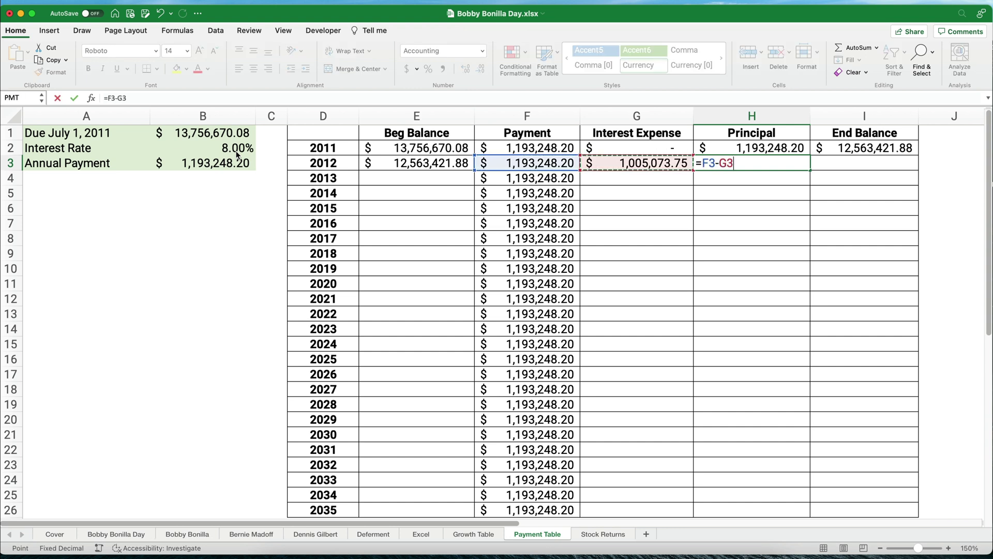
pyautogui.hotkey('ctrl', 'Return')
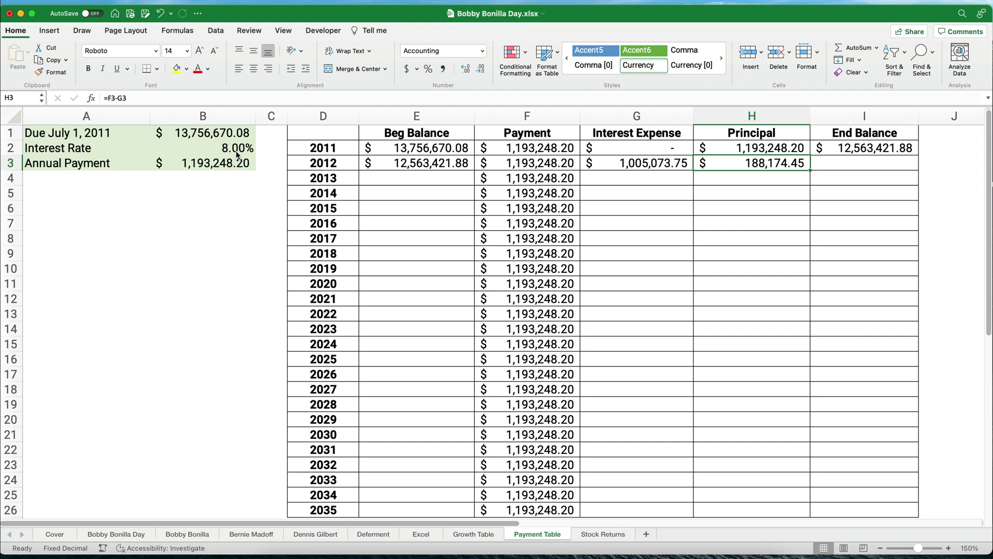
# Enter the 2012 End Balance formula =I2-H3 in I3
pyautogui.press('Right')
pyautogui.write('=')
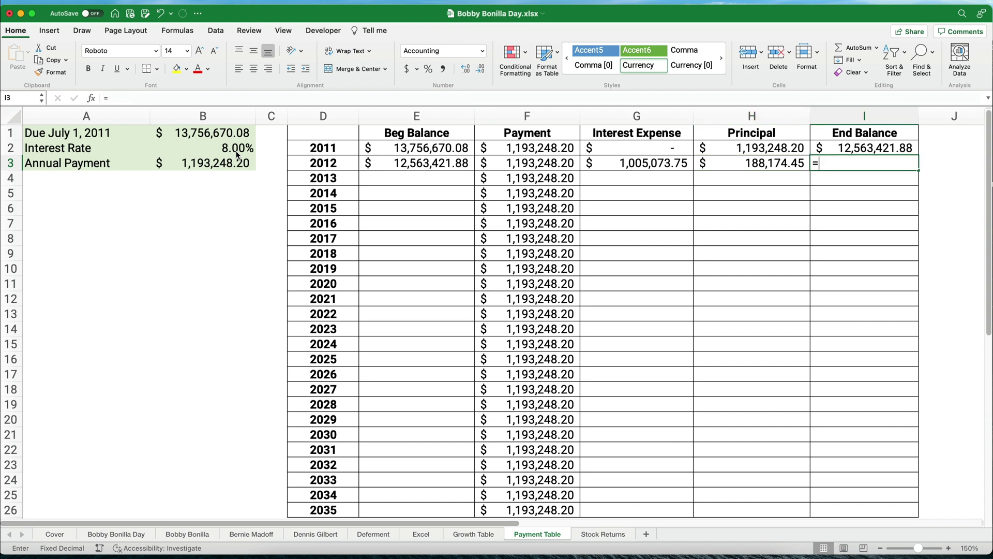
pyautogui.press('Up')
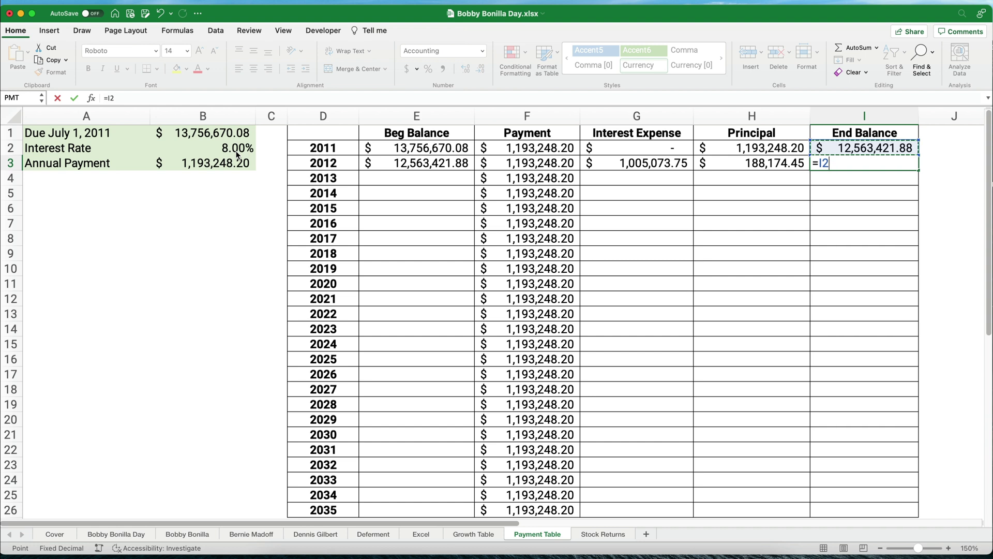
pyautogui.write('-')
pyautogui.press('Left')
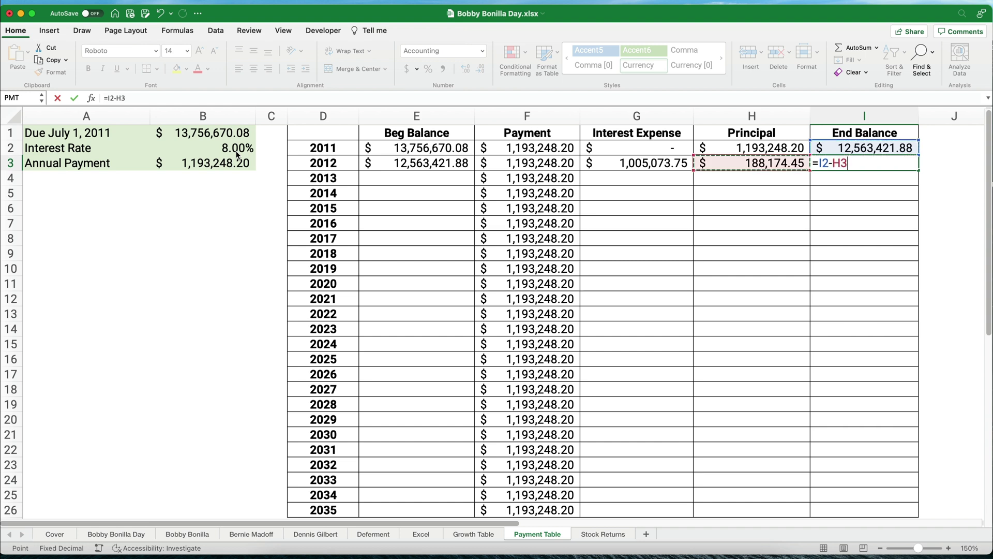
pyautogui.press('Return')
pyautogui.press('Up')
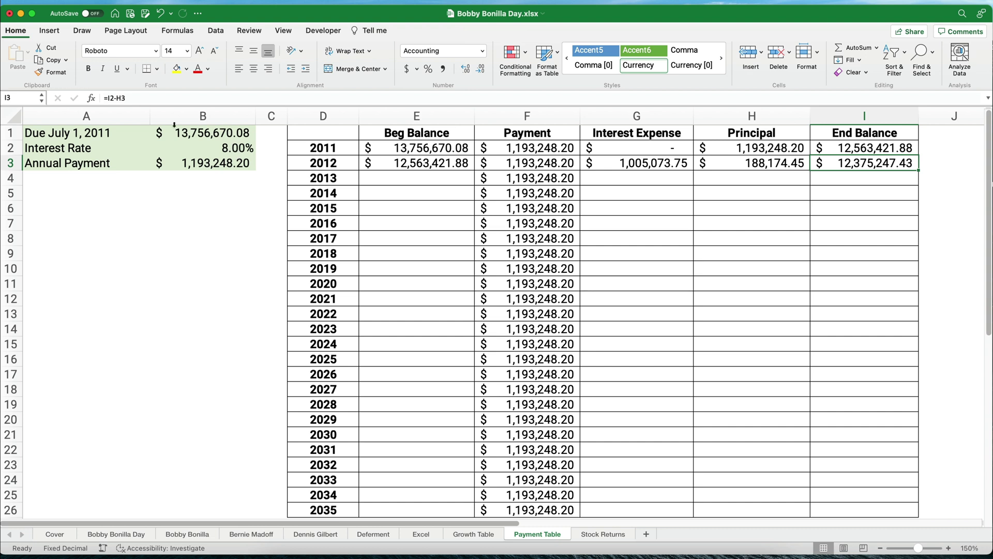
# Link the 2013 Beg Balance in E4 to the 2012 End Balance with =I3
pyautogui.click(426, 182)
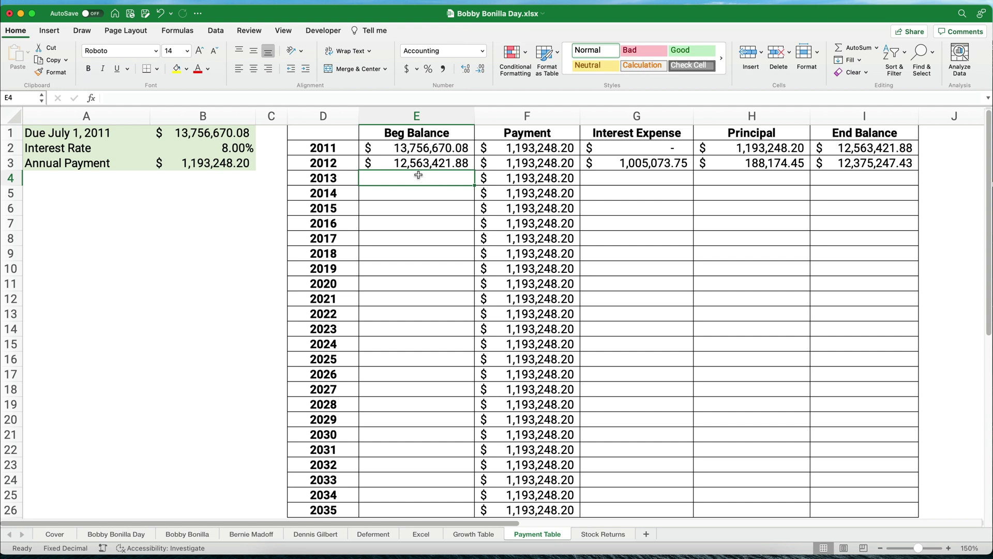
pyautogui.write('=')
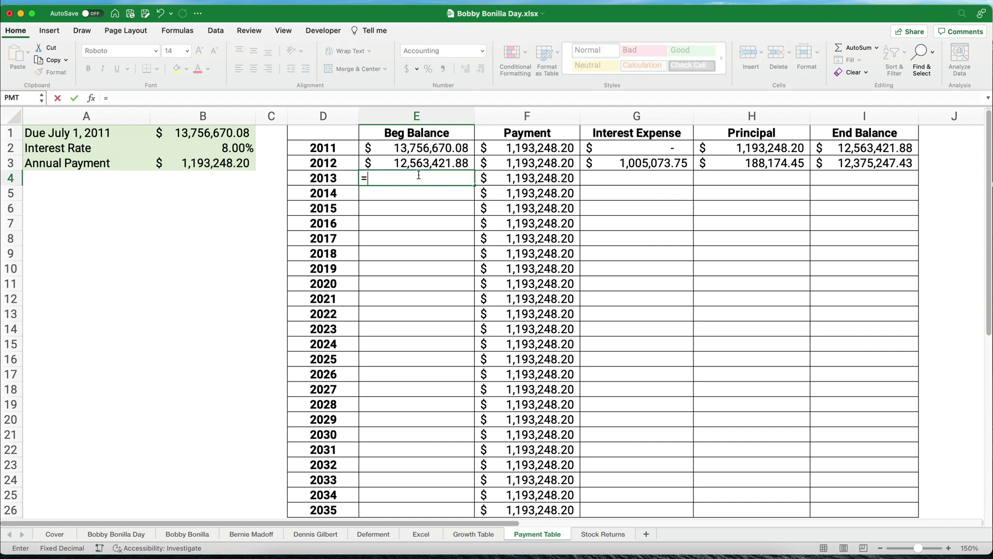
pyautogui.click(855, 162)
pyautogui.press('Return')
pyautogui.press('Up')
# Enter the 2013 Interest Expense formula =E4*$B$2 in G4 and check the entered formula
pyautogui.press('Right')
pyautogui.press('Right')
pyautogui.write('=')
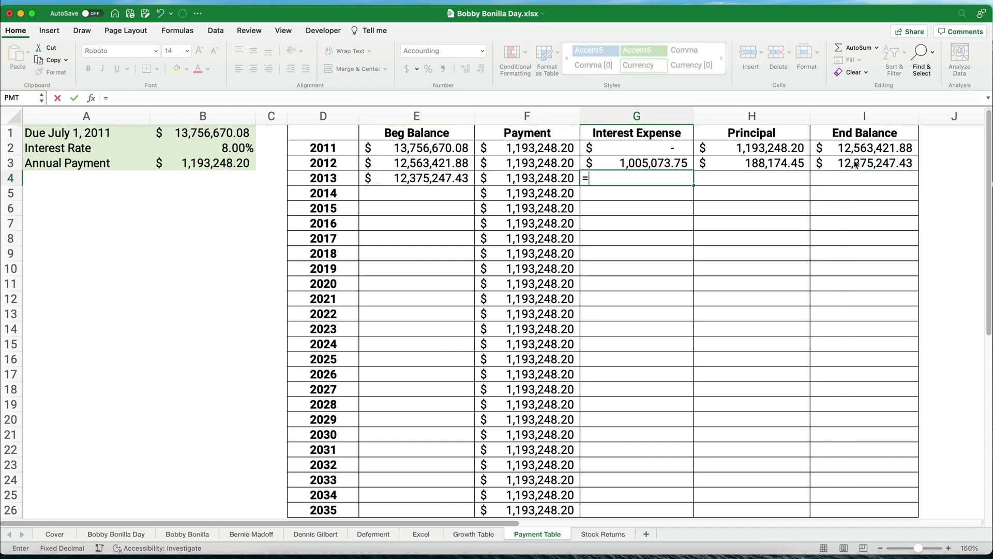
pyautogui.press('Left')
pyautogui.press('Left')
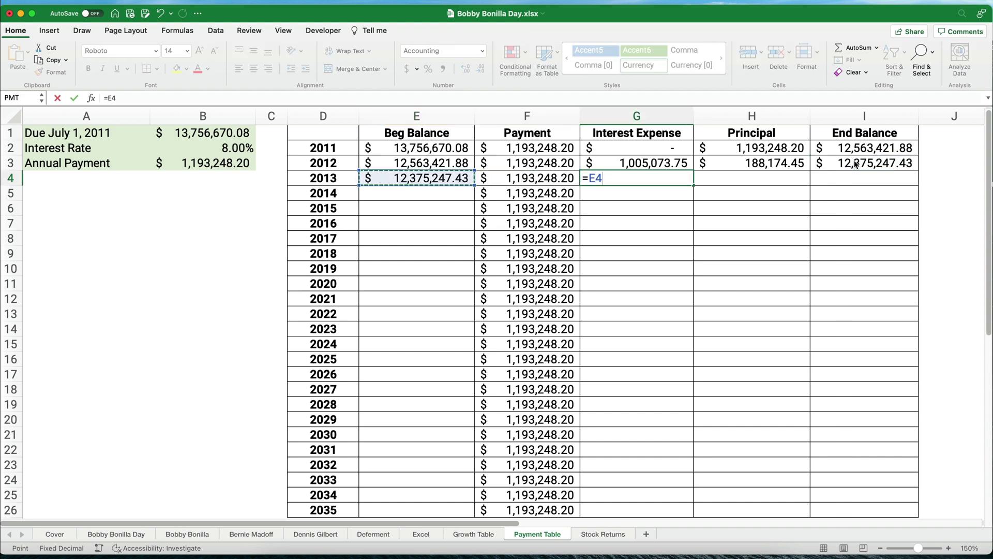
pyautogui.write('*')
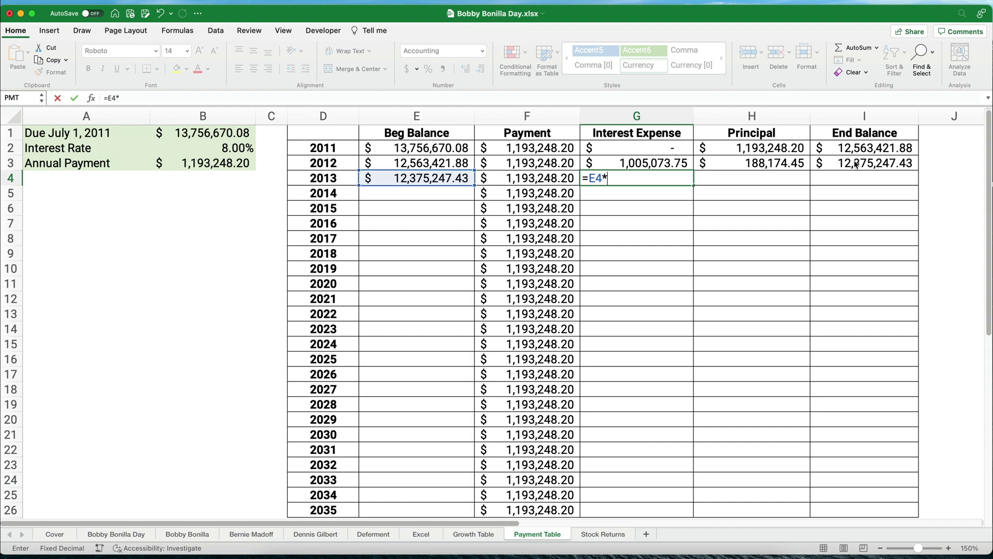
pyautogui.click(237, 149)
pyautogui.press('F4')
pyautogui.press('Return')
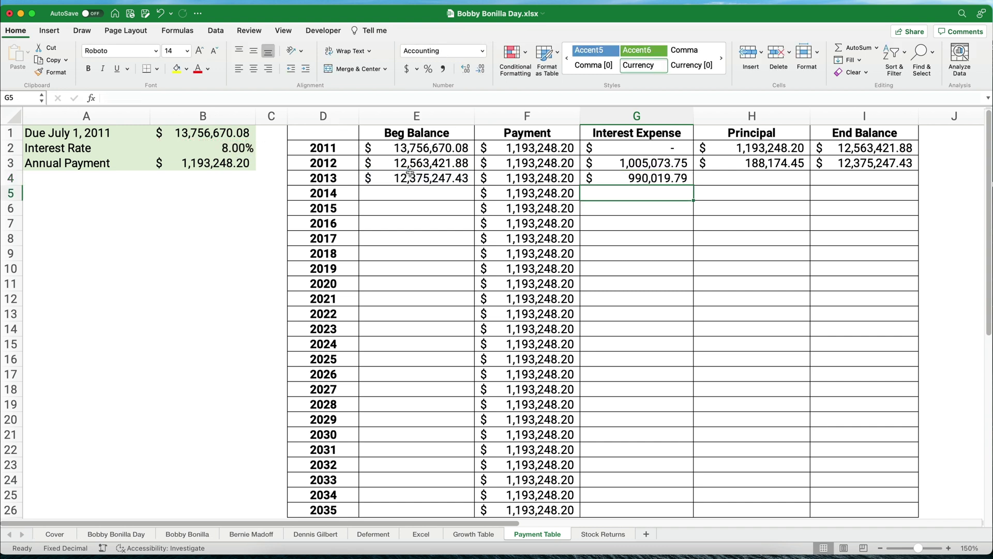
pyautogui.click(671, 180)
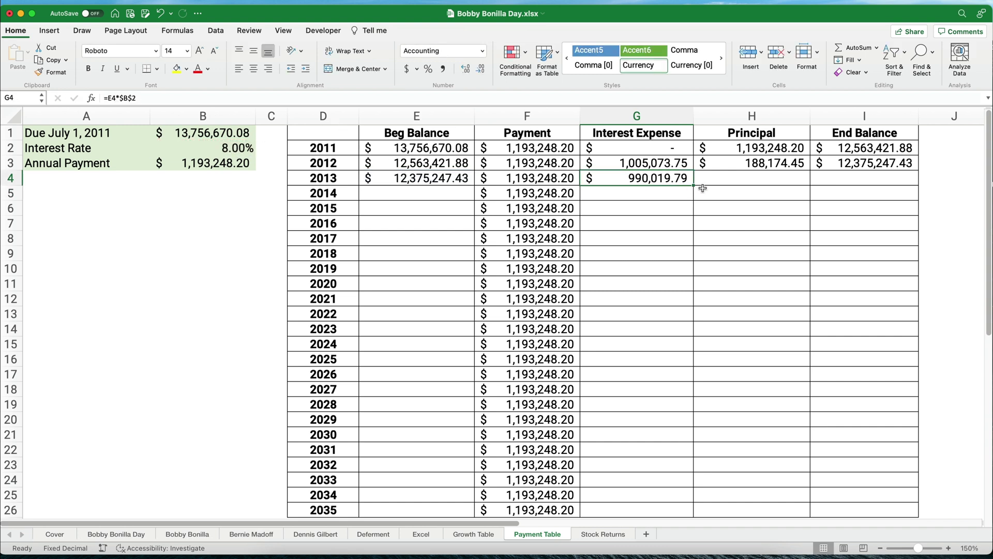
# Enter the 2013 Principal formula =F4-G4 in H4 and check the entered formula
pyautogui.click(729, 181)
pyautogui.write('=')
pyautogui.press('Left')
pyautogui.press('Left')
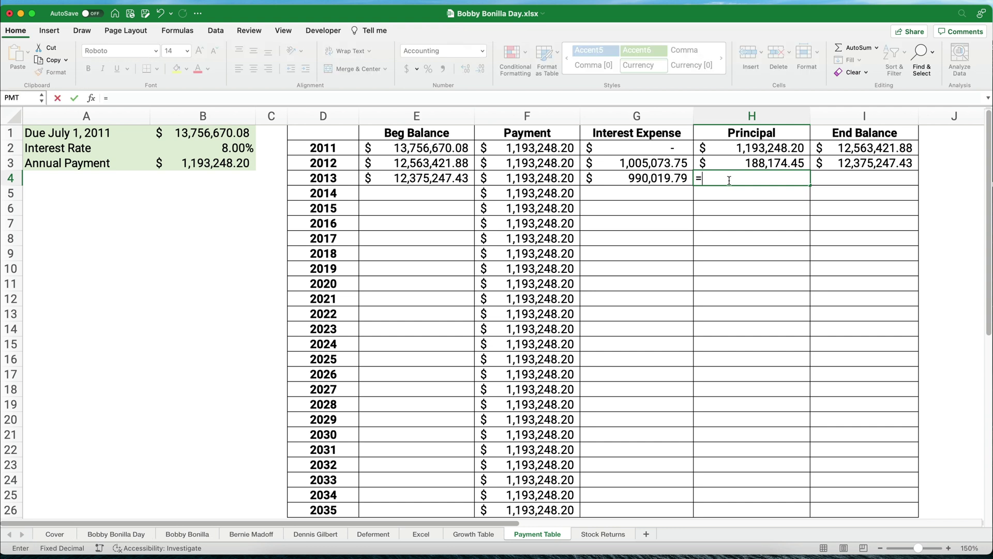
pyautogui.write('-')
pyautogui.press('Left')
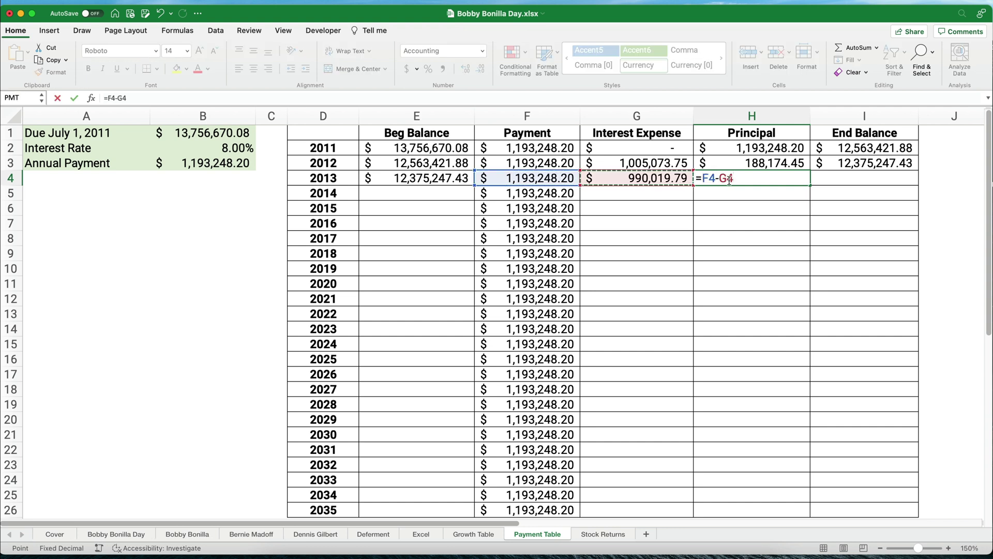
pyautogui.press('Return')
pyautogui.click(730, 182)
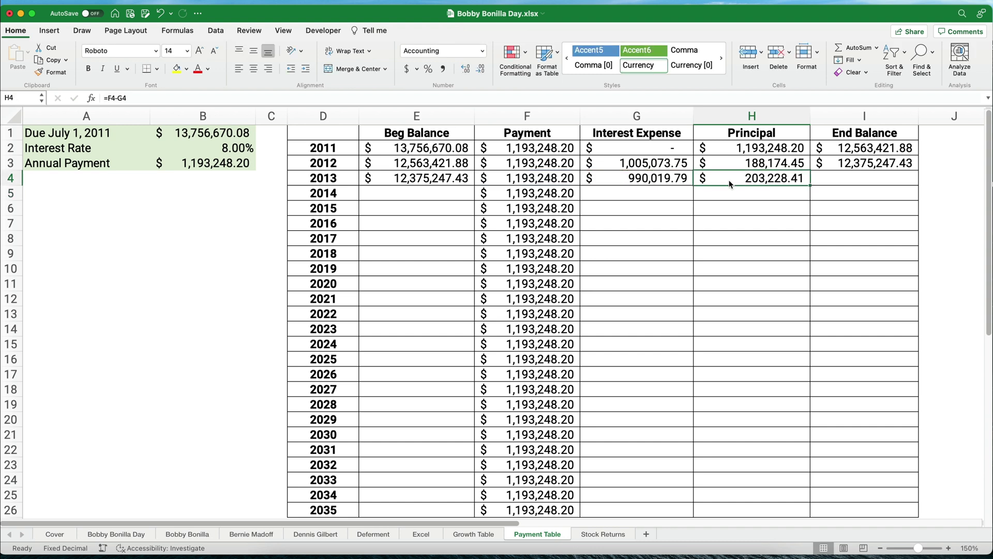
# Enter the 2013 End Balance formula =I3-H4 in I4
pyautogui.click(848, 179)
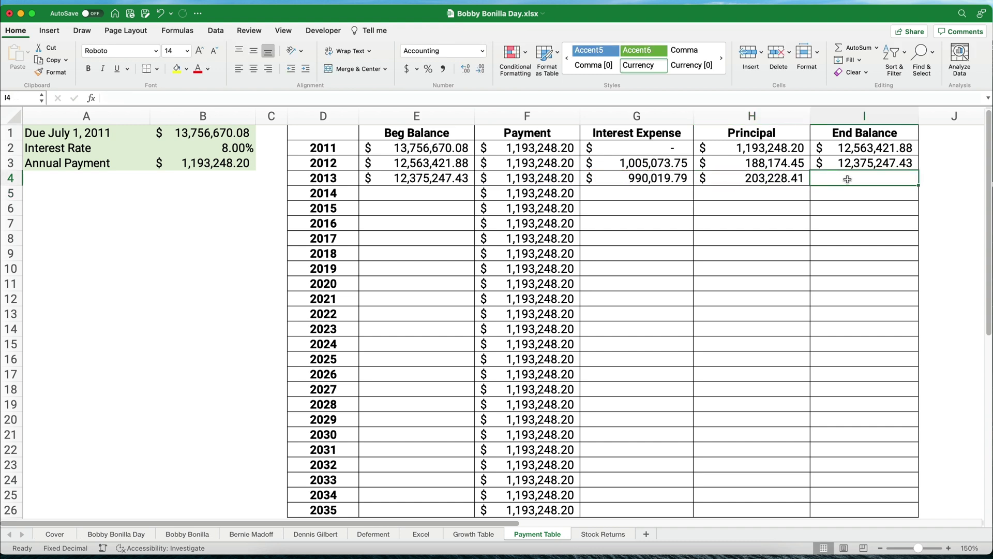
pyautogui.write('=')
pyautogui.press('Up')
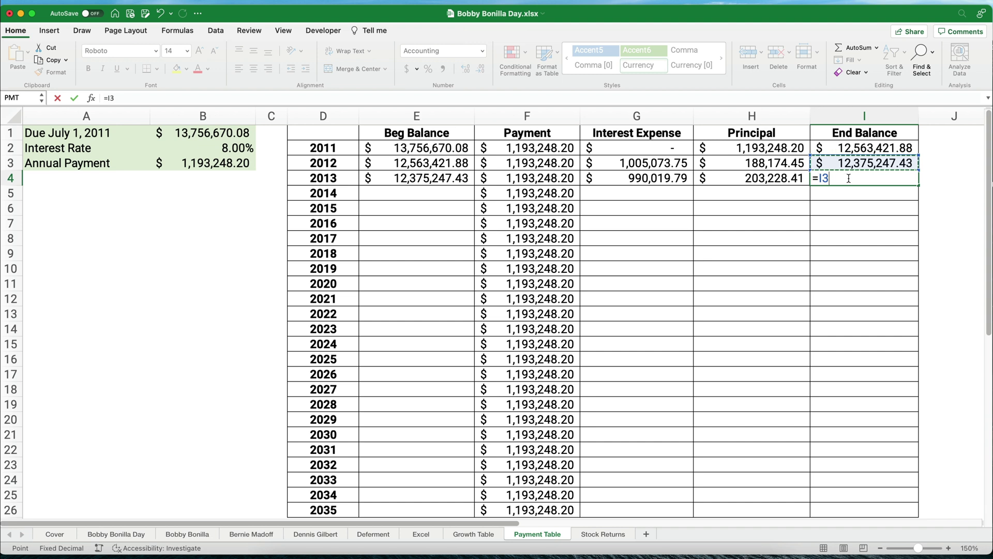
pyautogui.write('-')
pyautogui.press('Left')
pyautogui.press('Return')
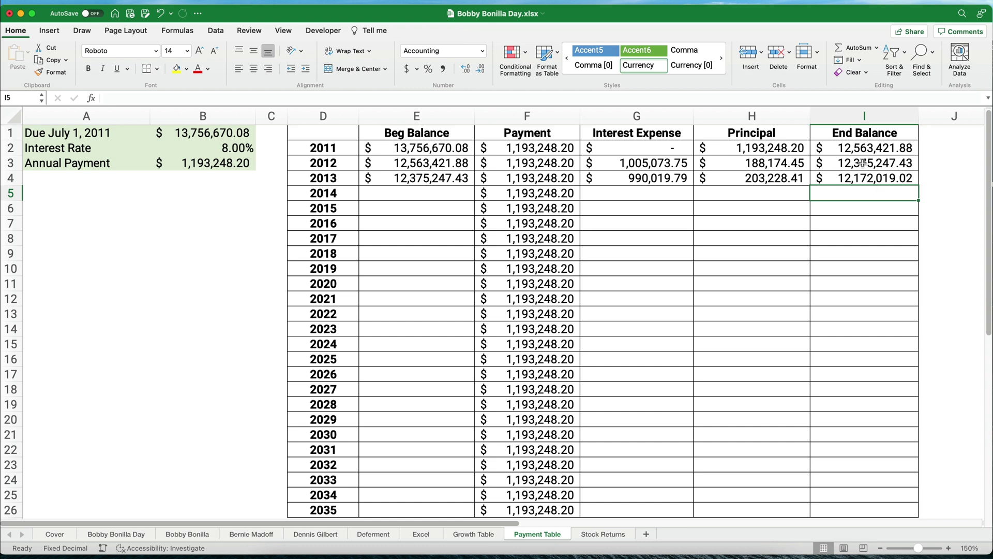
# Fill the 2013 Beg Balance, Interest Expense, Principal and End Balance formulas down through the 2035 row
pyautogui.click(434, 178)
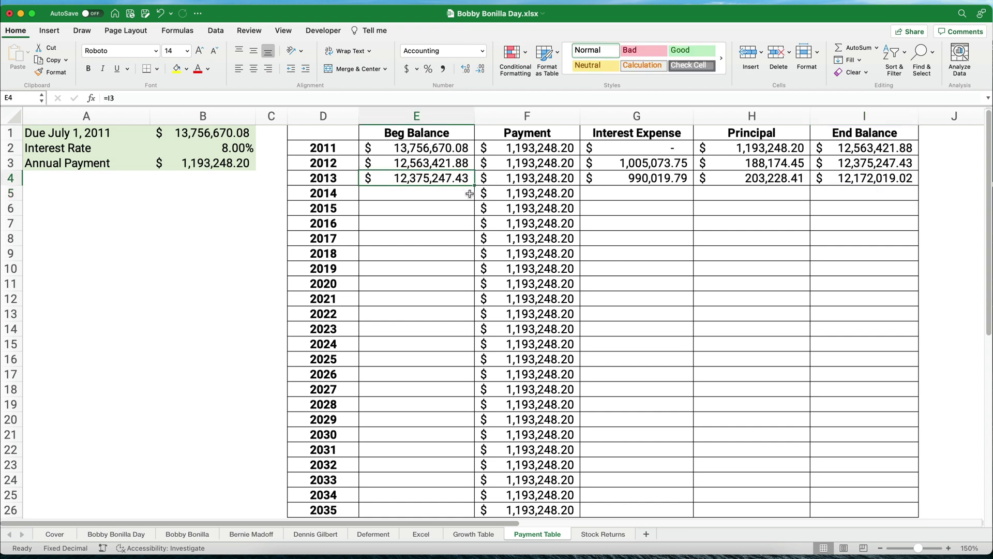
pyautogui.doubleClick(476, 187)
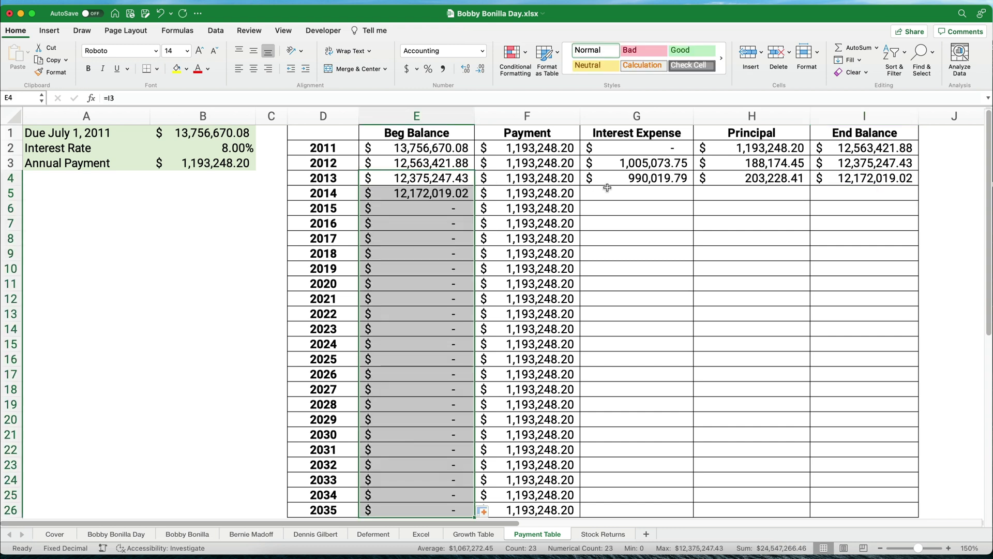
pyautogui.click(631, 178)
pyautogui.moveTo(682, 183); pyautogui.dragTo(910, 192)
pyautogui.doubleClick(918, 184)
# Examine the payment table's 2035 End Balance, starting balance, payment total, 2021 row and the 2022–2035 payments
pyautogui.scroll(-6, 606, 213)
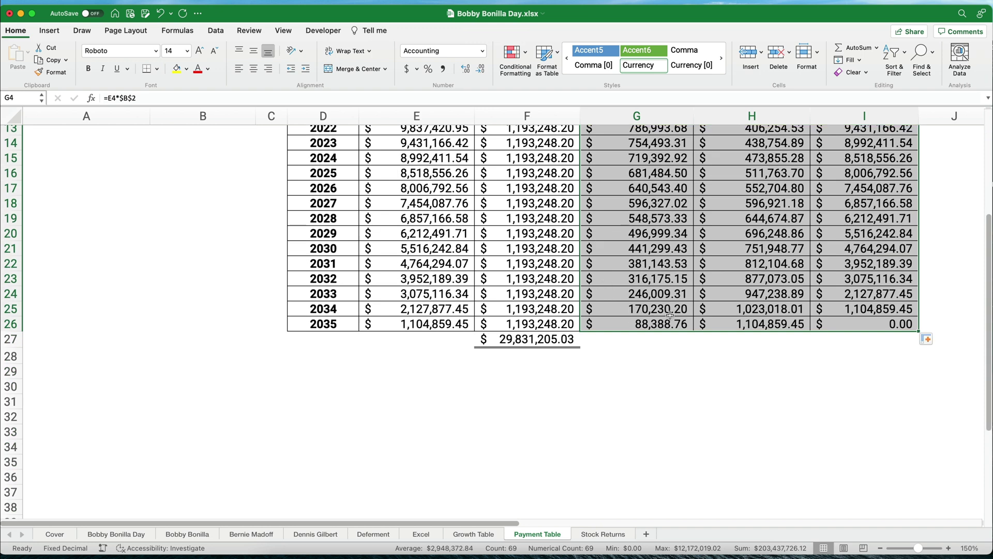
pyautogui.click(815, 318)
pyautogui.scroll(6, 755, 323)
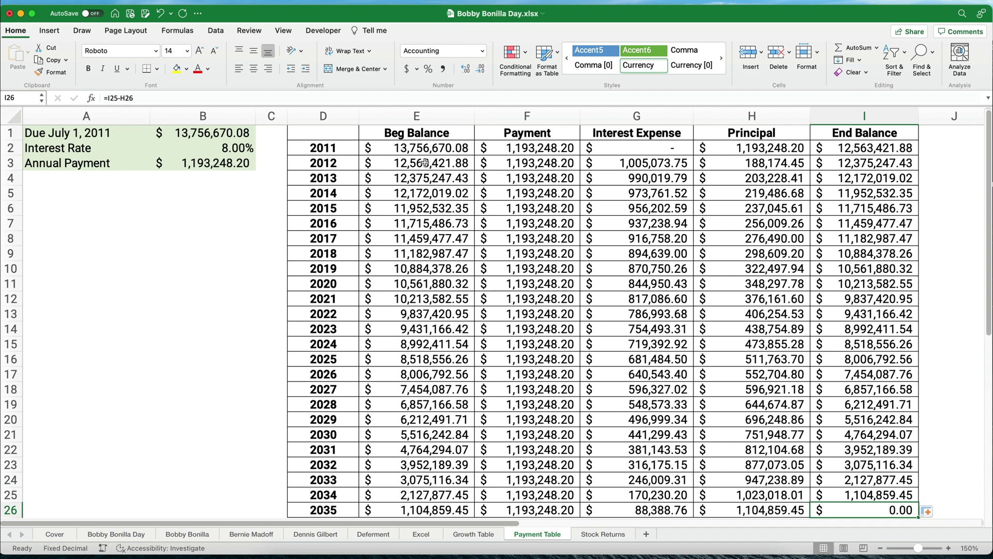
pyautogui.click(404, 150)
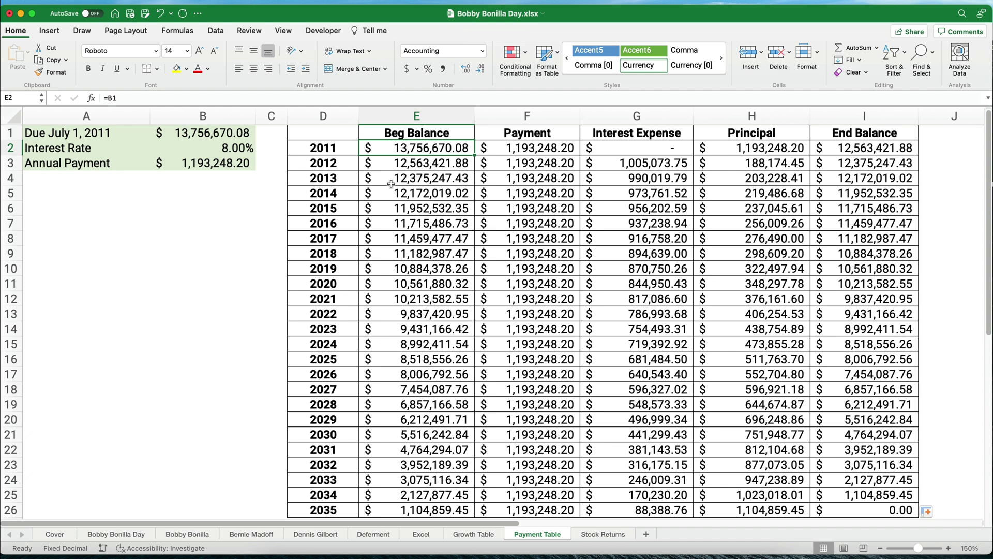
pyautogui.scroll(-1, 461, 247)
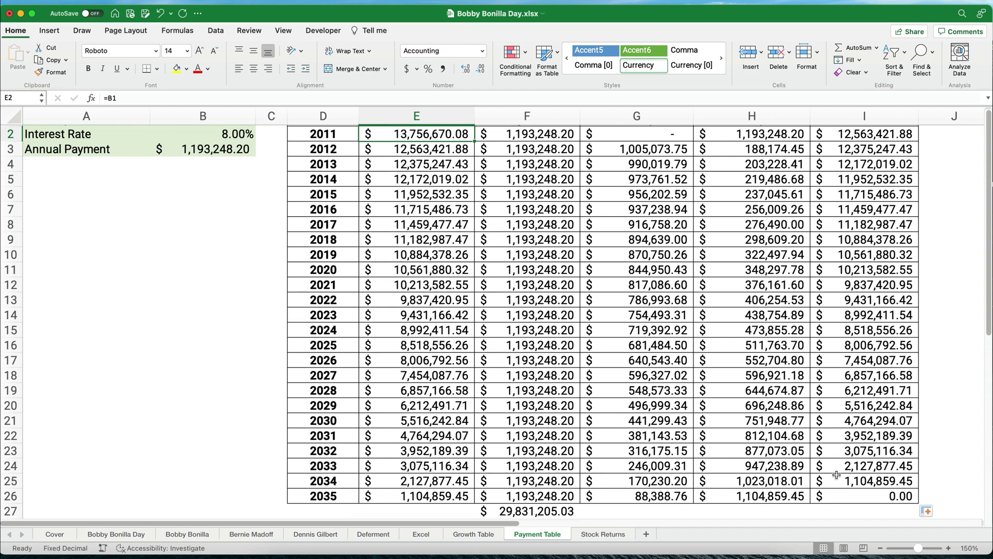
pyautogui.scroll(-1, 564, 437)
pyautogui.click(530, 496)
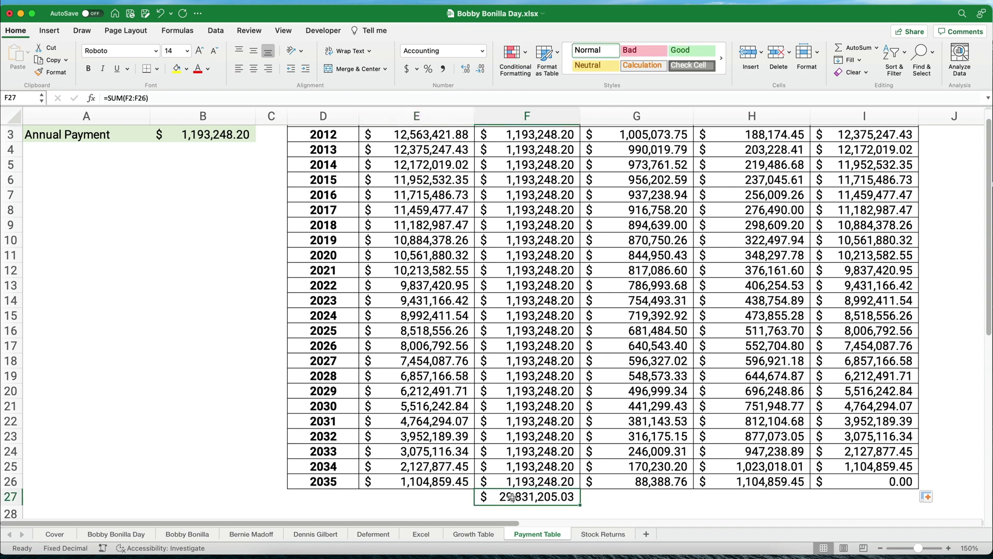
pyautogui.scroll(2, 553, 440)
pyautogui.moveTo(316, 303); pyautogui.dragTo(828, 298)
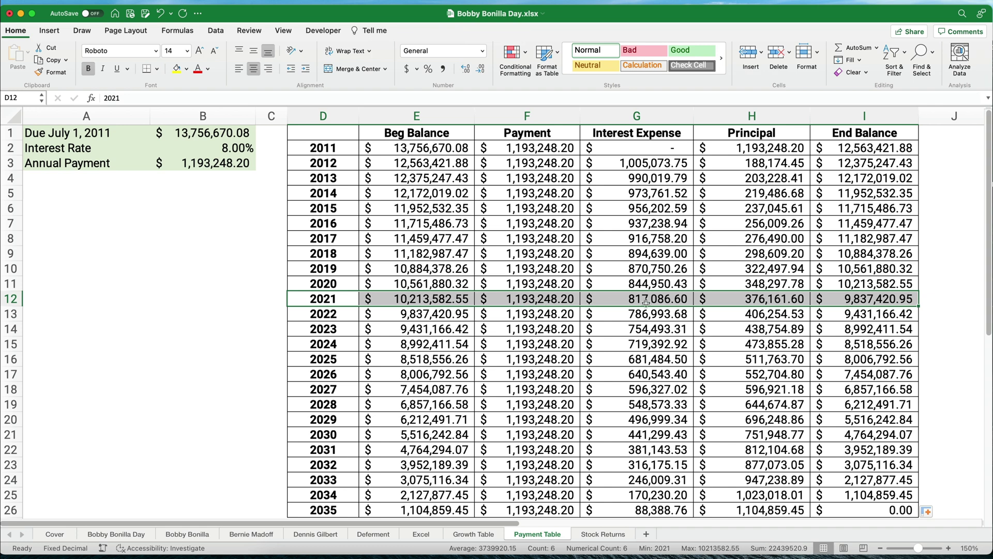
pyautogui.click(861, 300)
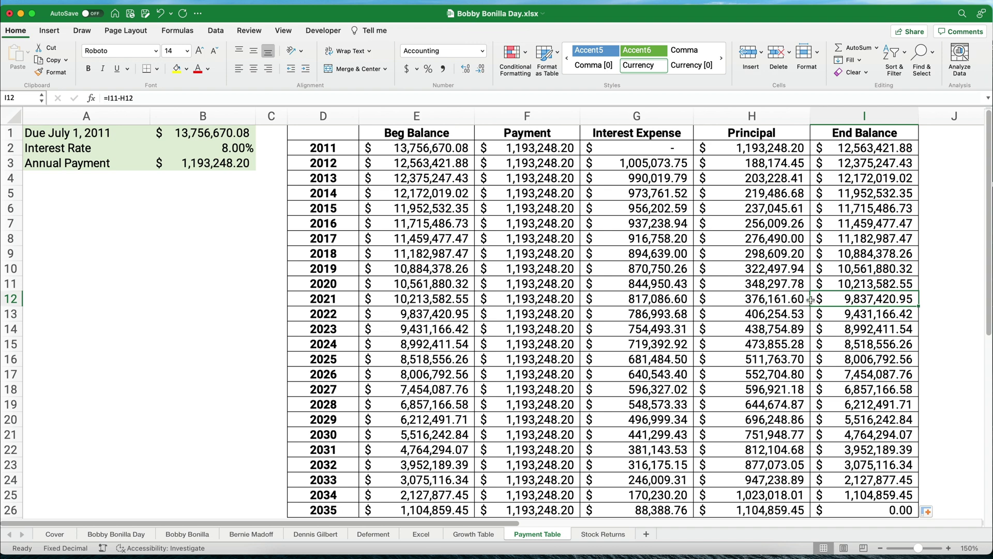
pyautogui.moveTo(530, 313); pyautogui.dragTo(548, 461)
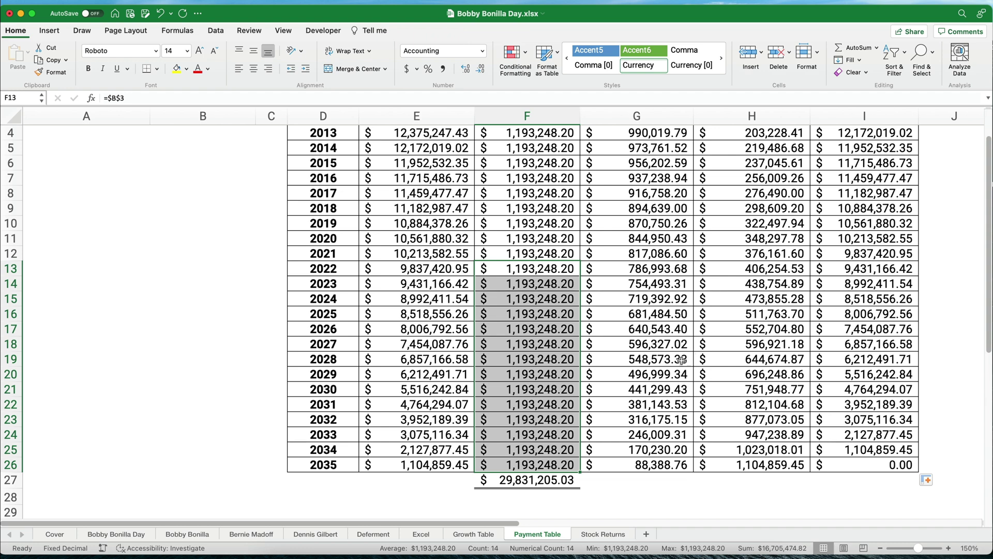
# Open the Stock Returns sheet and review the 2001–2011 S&P 500 returns and the 2000 starting amount
pyautogui.click(598, 535)
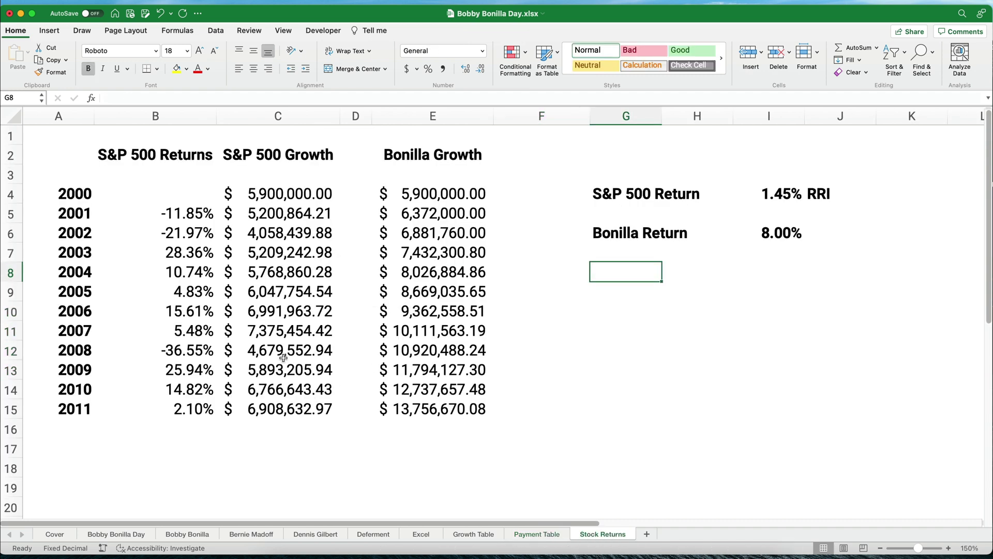
pyautogui.moveTo(177, 214); pyautogui.dragTo(175, 406)
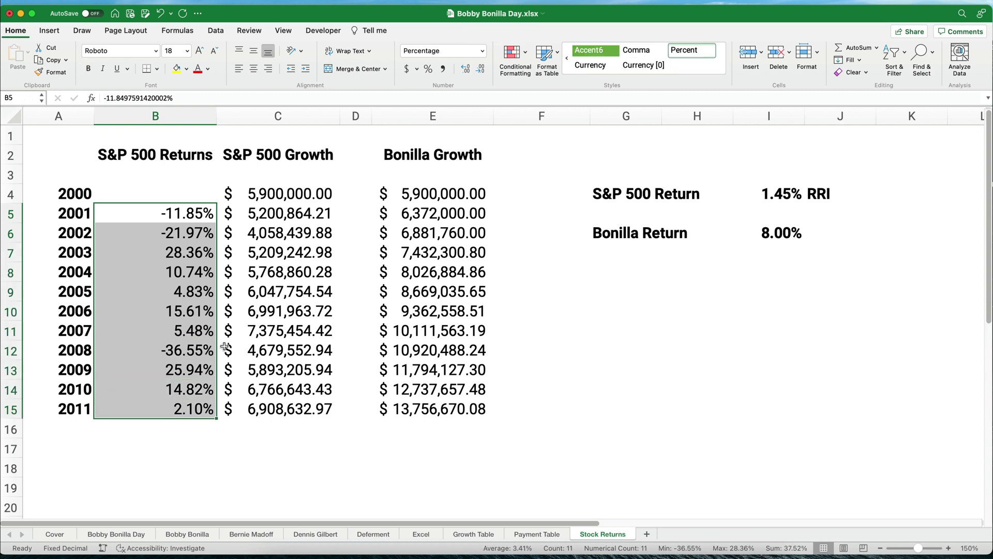
pyautogui.click(276, 194)
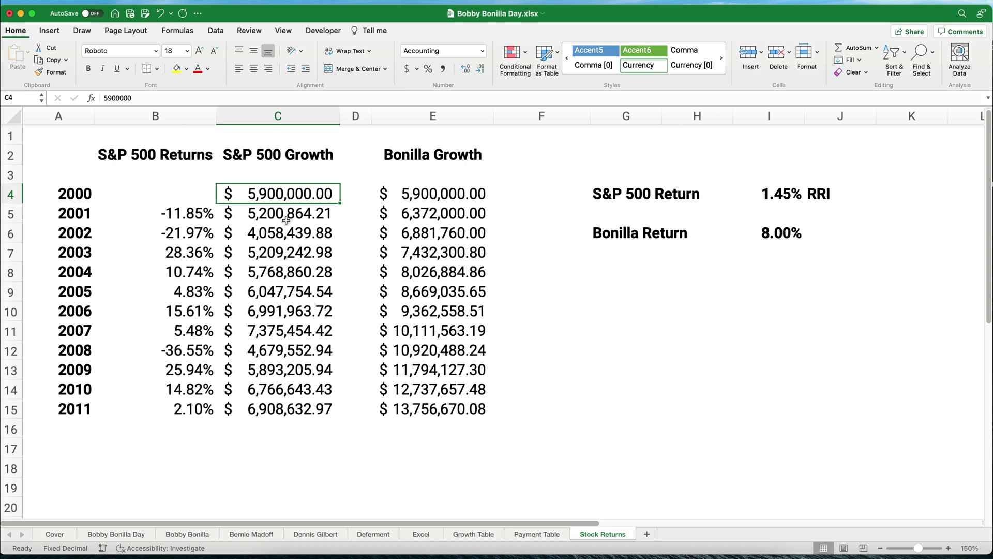
pyautogui.moveTo(187, 218); pyautogui.dragTo(176, 399)
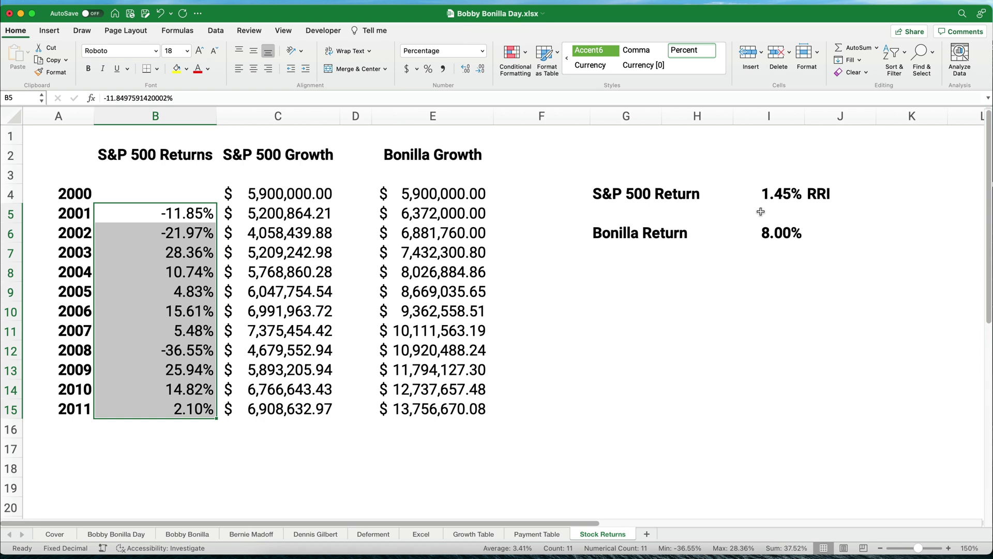
# Re-enter the S&P 500 Return formula in I4 as =RRI(11,C4,C15) and check the entered formula
pyautogui.click(788, 195)
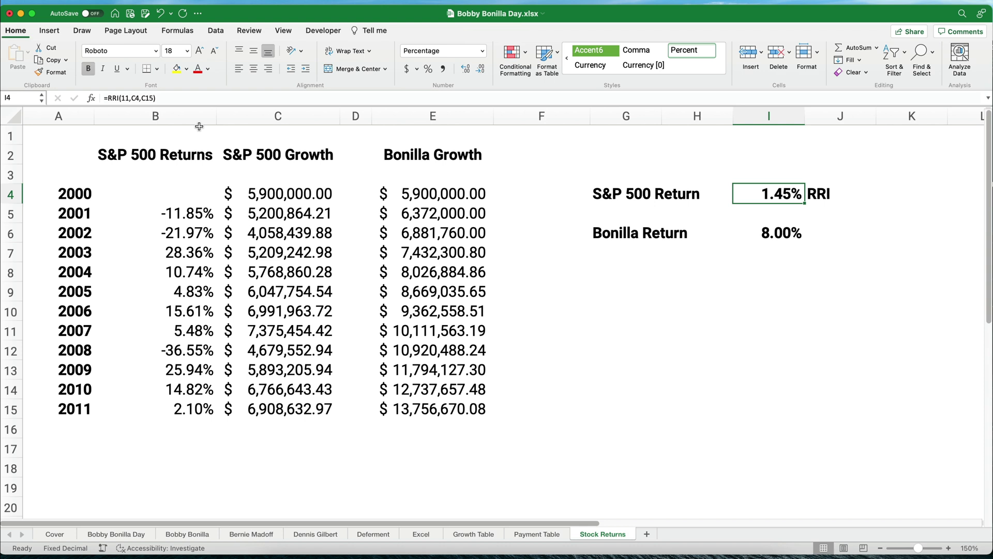
pyautogui.write('=rri')
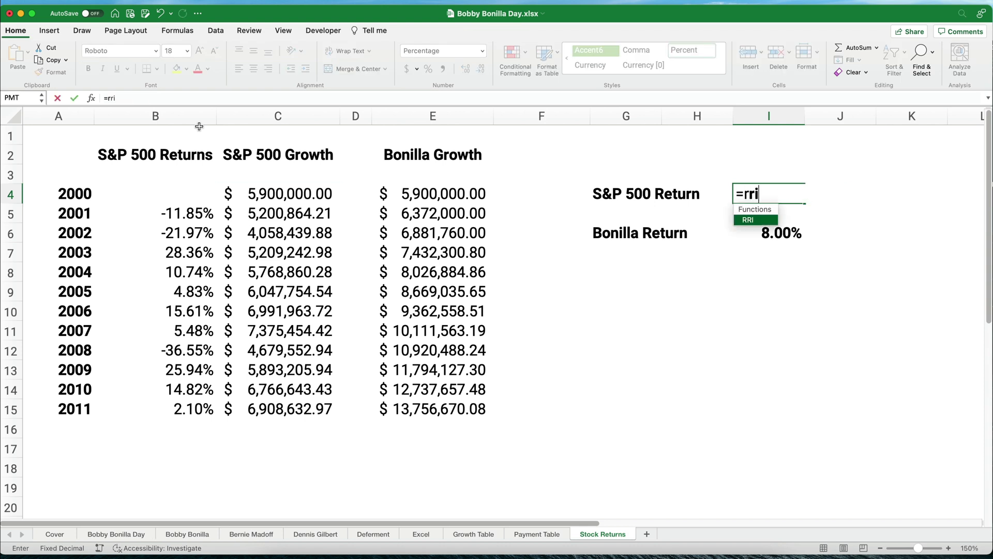
pyautogui.write('(')
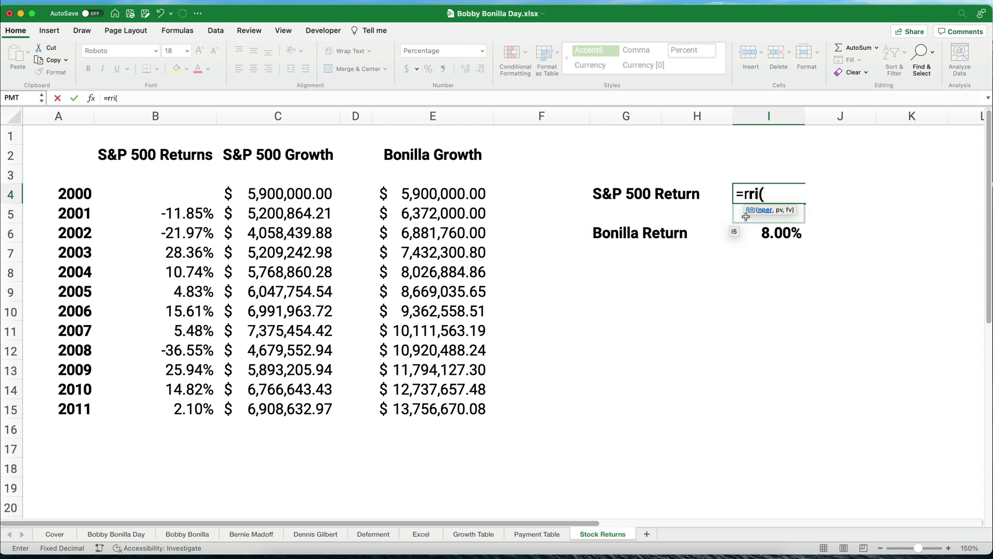
pyautogui.write('11,')
pyautogui.click(285, 195)
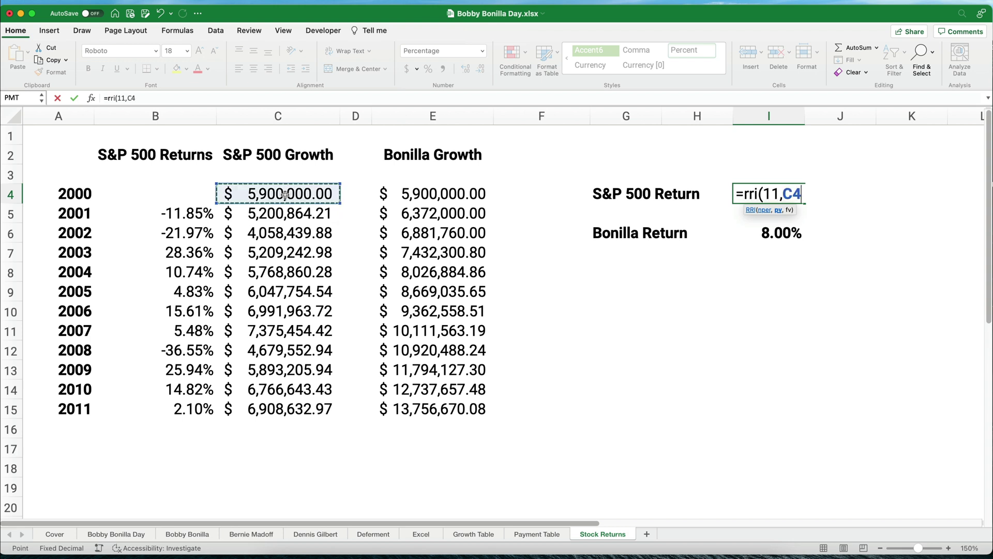
pyautogui.write(',')
pyautogui.click(264, 408)
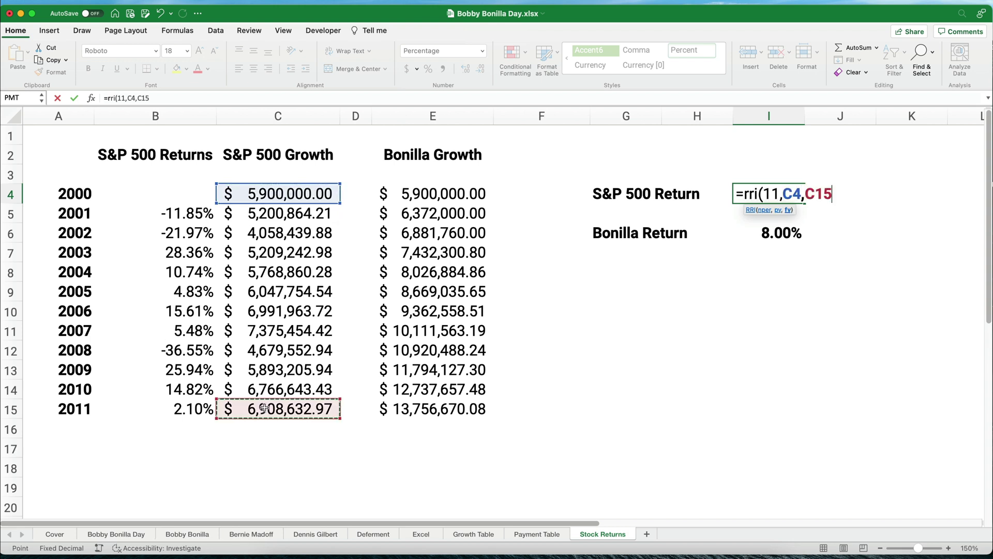
pyautogui.write(')')
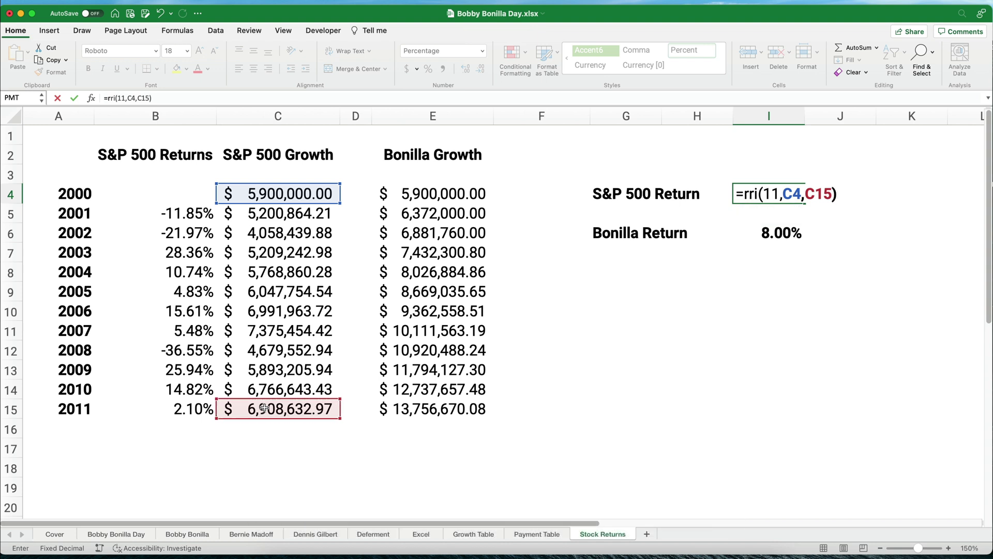
pyautogui.press('Return')
pyautogui.press('Up')
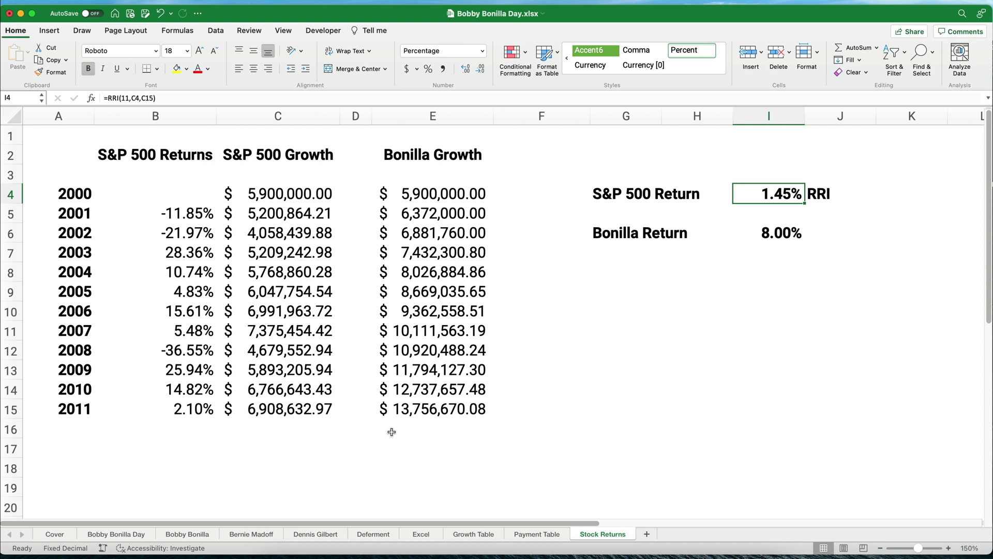
# Compare the 2000–2011 Bonilla Growth values with the S&P 500 Growth values
pyautogui.moveTo(423, 191); pyautogui.dragTo(418, 403)
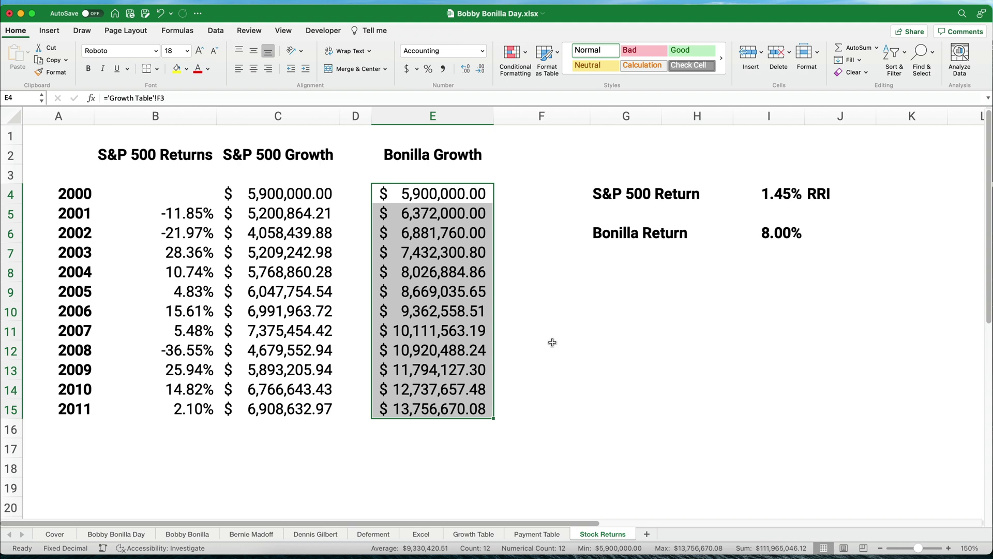
pyautogui.moveTo(270, 196); pyautogui.dragTo(282, 417)
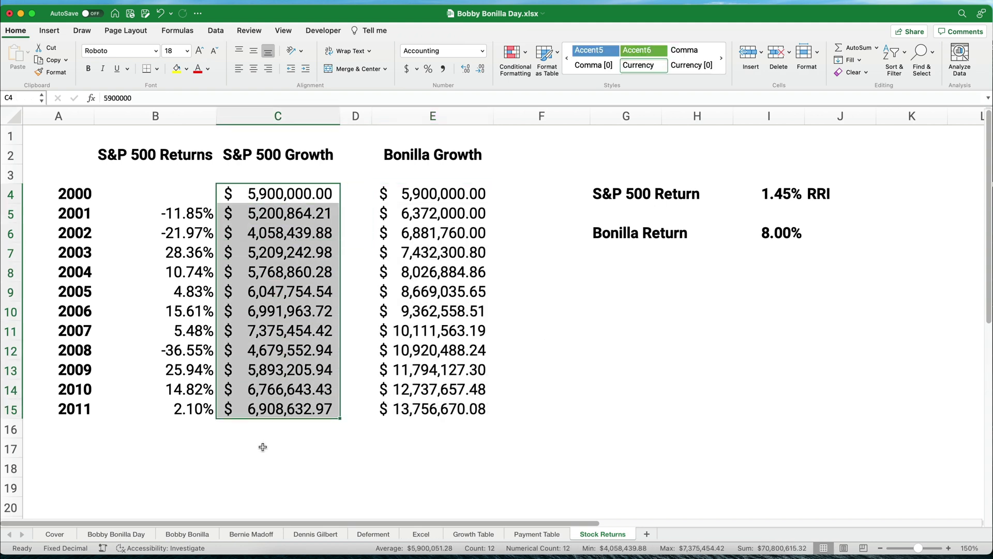